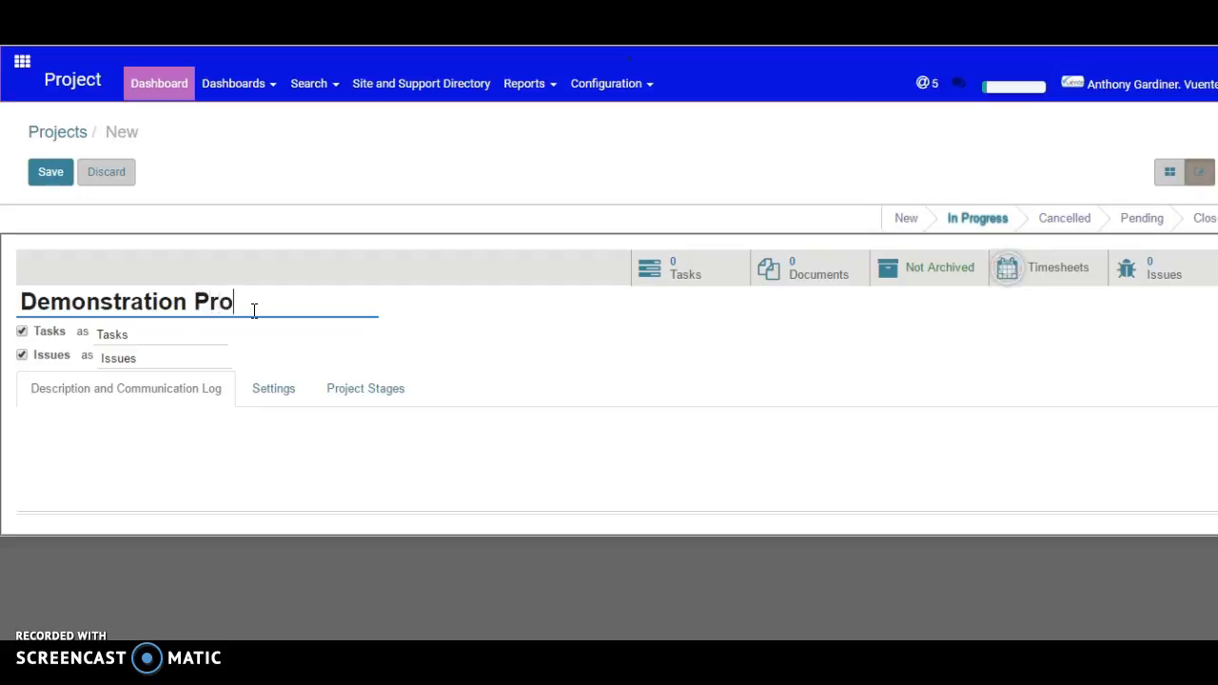
# Name the new project "Demonstration Project" and enter "Add comment here" as its description.
pyautogui.click(333, 350)
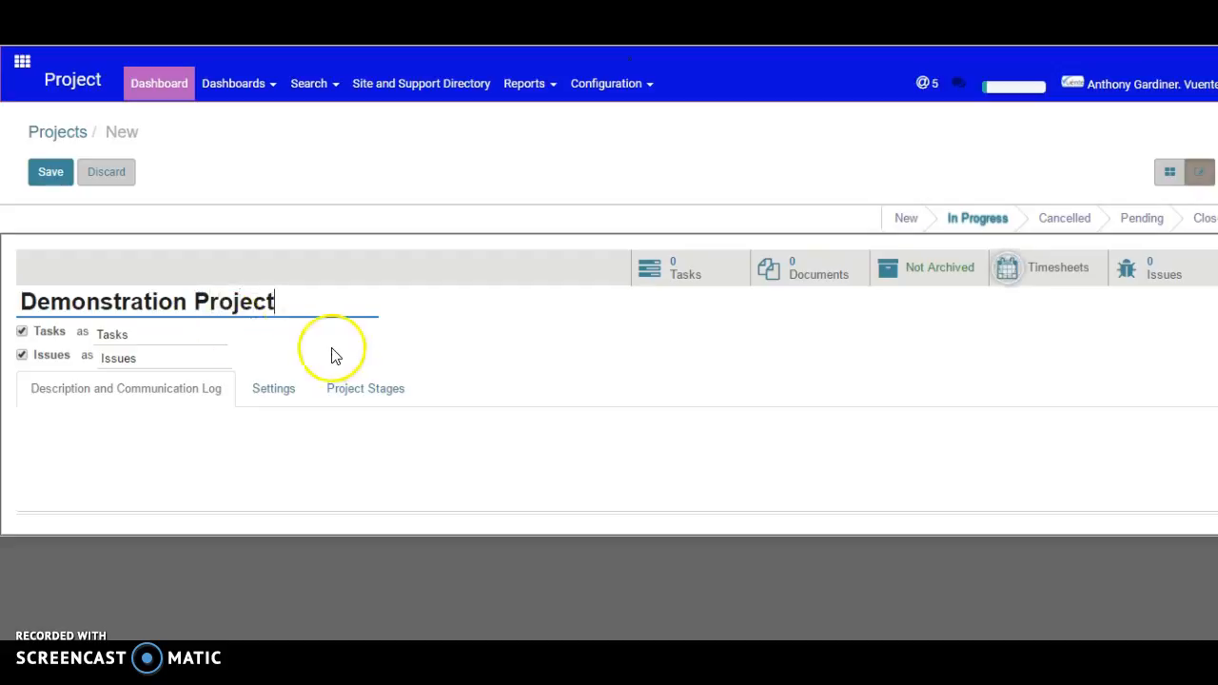
pyautogui.click(180, 395)
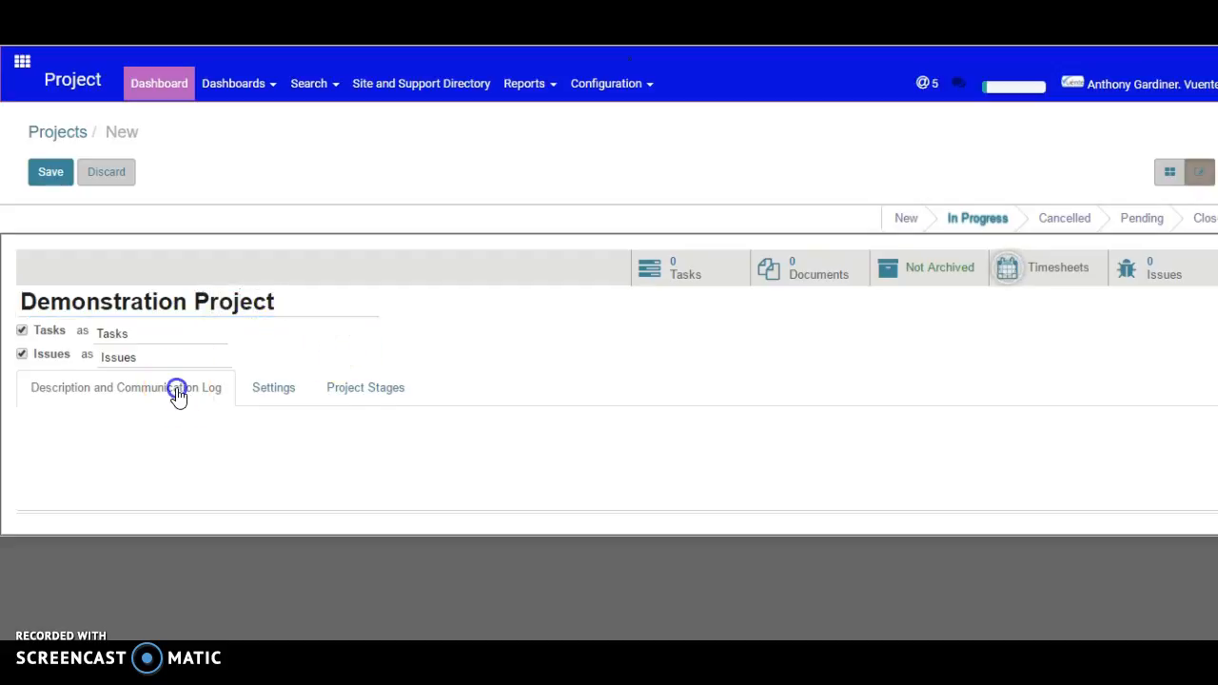
pyautogui.click(137, 431)
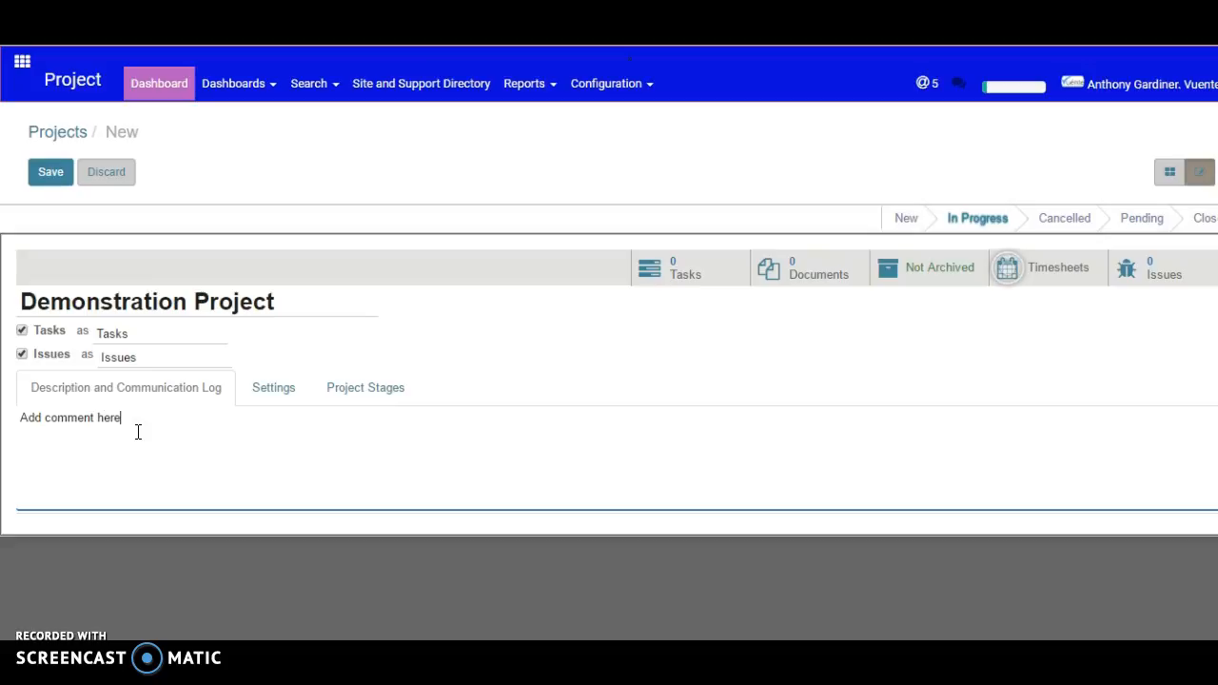
# Review the new project's settings and stages, return to its description, and save the project.
pyautogui.click(277, 395)
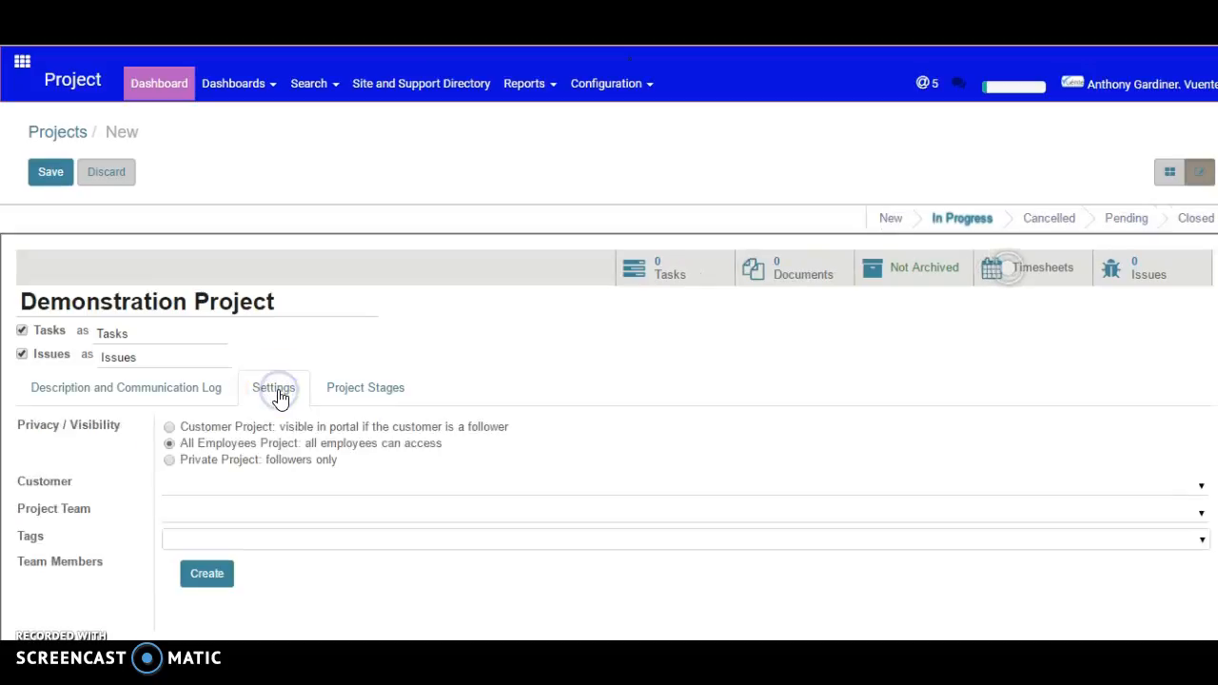
pyautogui.click(356, 384)
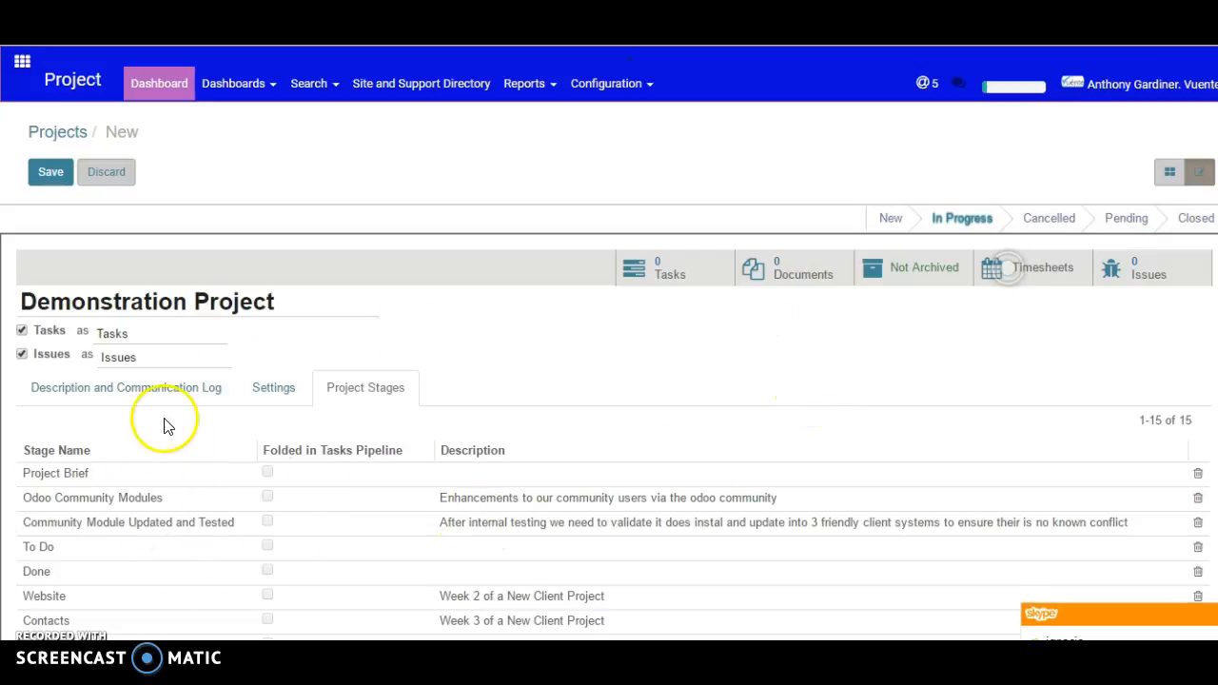
pyautogui.click(46, 181)
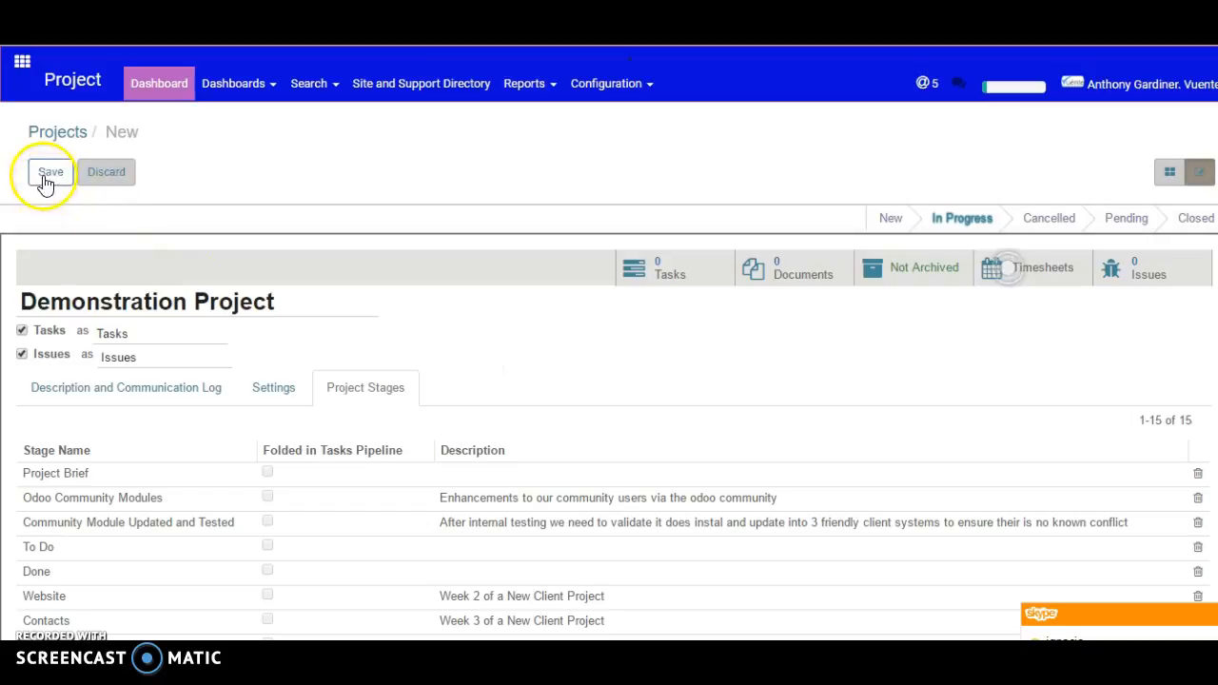
pyautogui.click(60, 393)
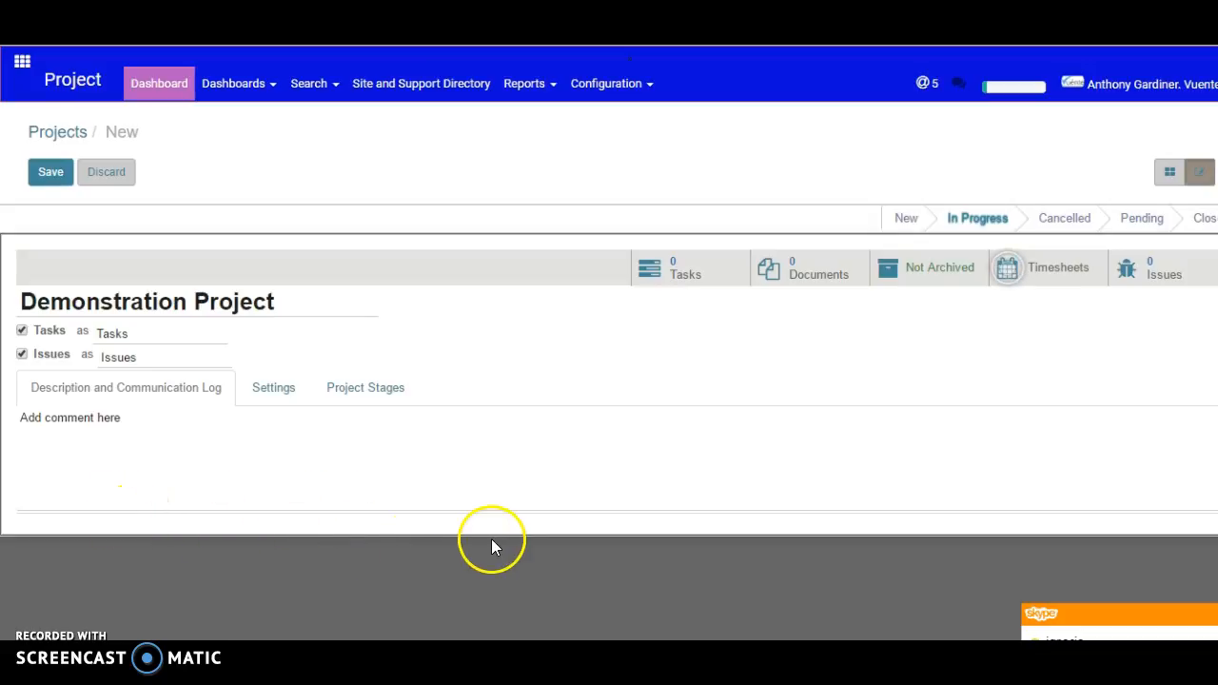
pyautogui.click(50, 175)
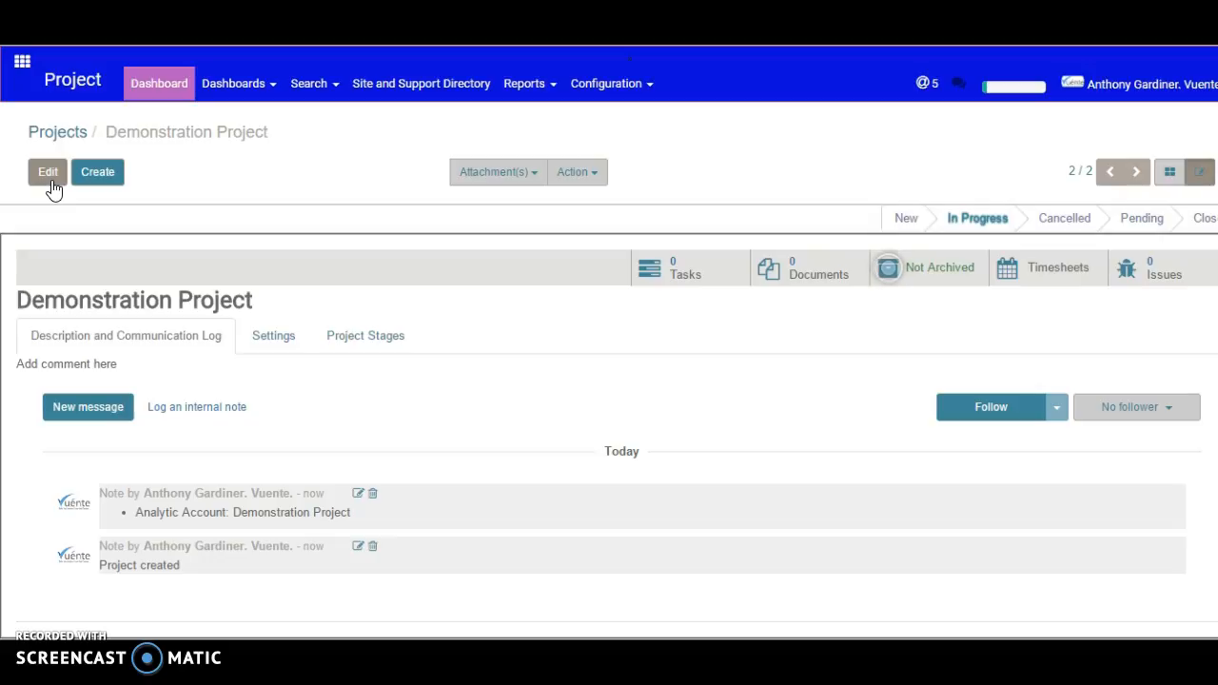
# Invite two existing contacts as followers of Demonstration Project, with the default invitation message sent by email.
pyautogui.click(1146, 409)
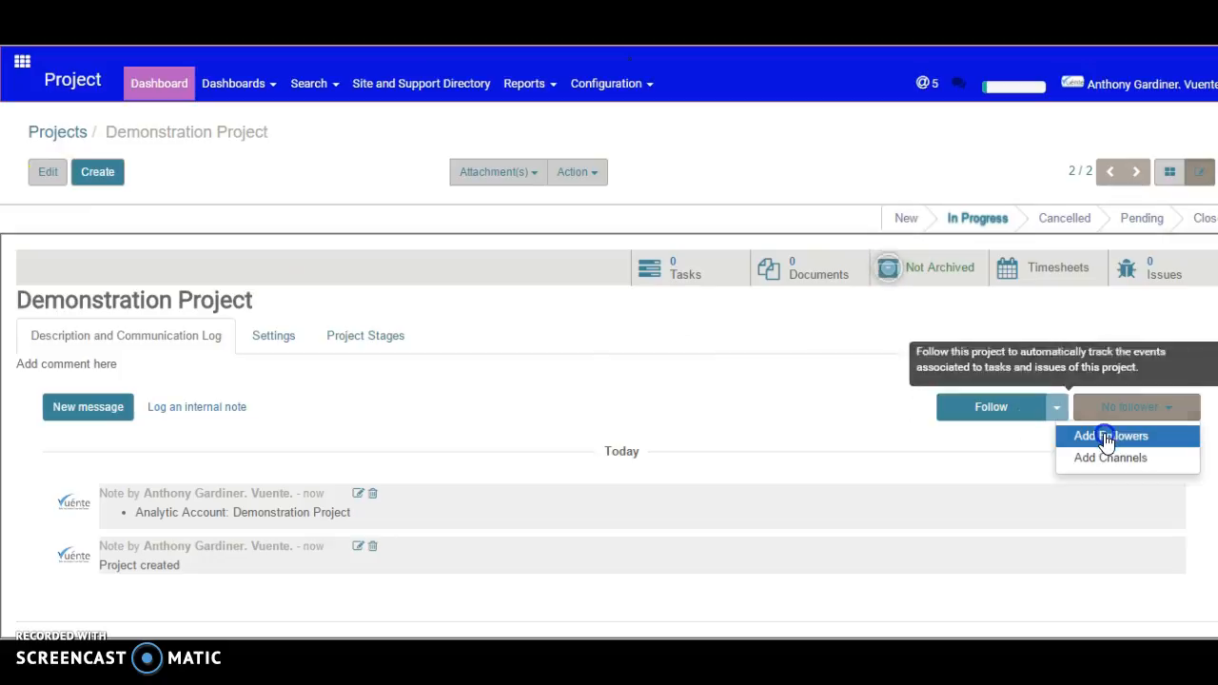
pyautogui.click(1105, 434)
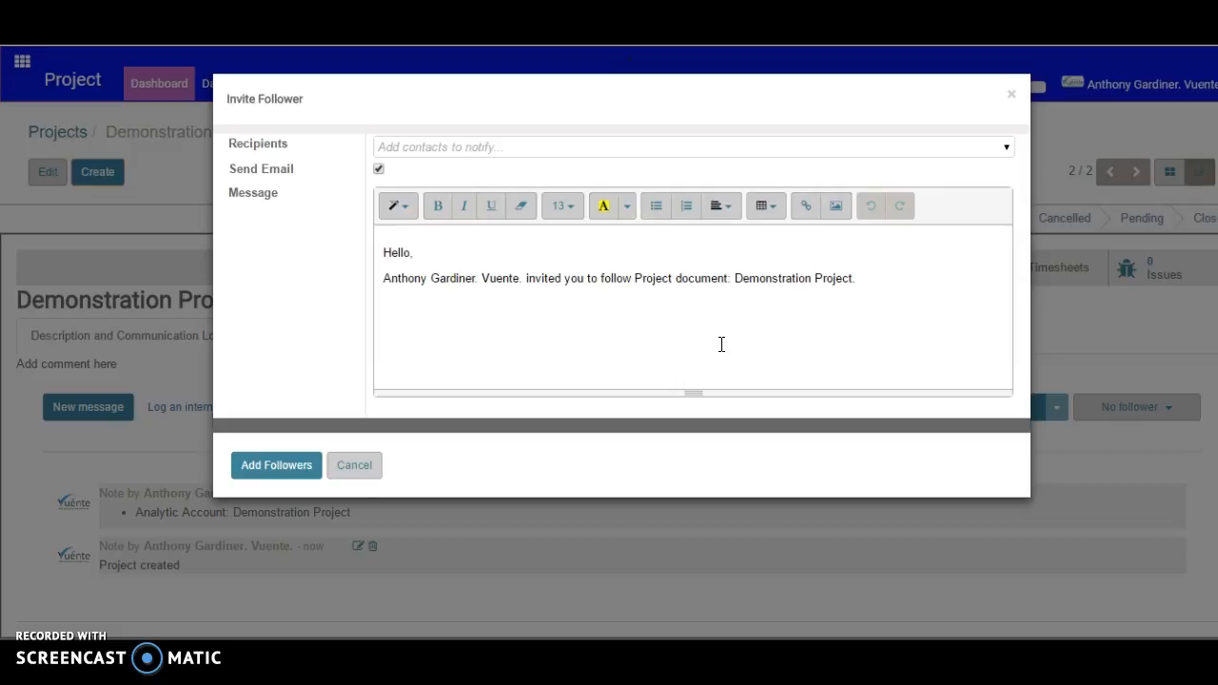
pyautogui.click(526, 145)
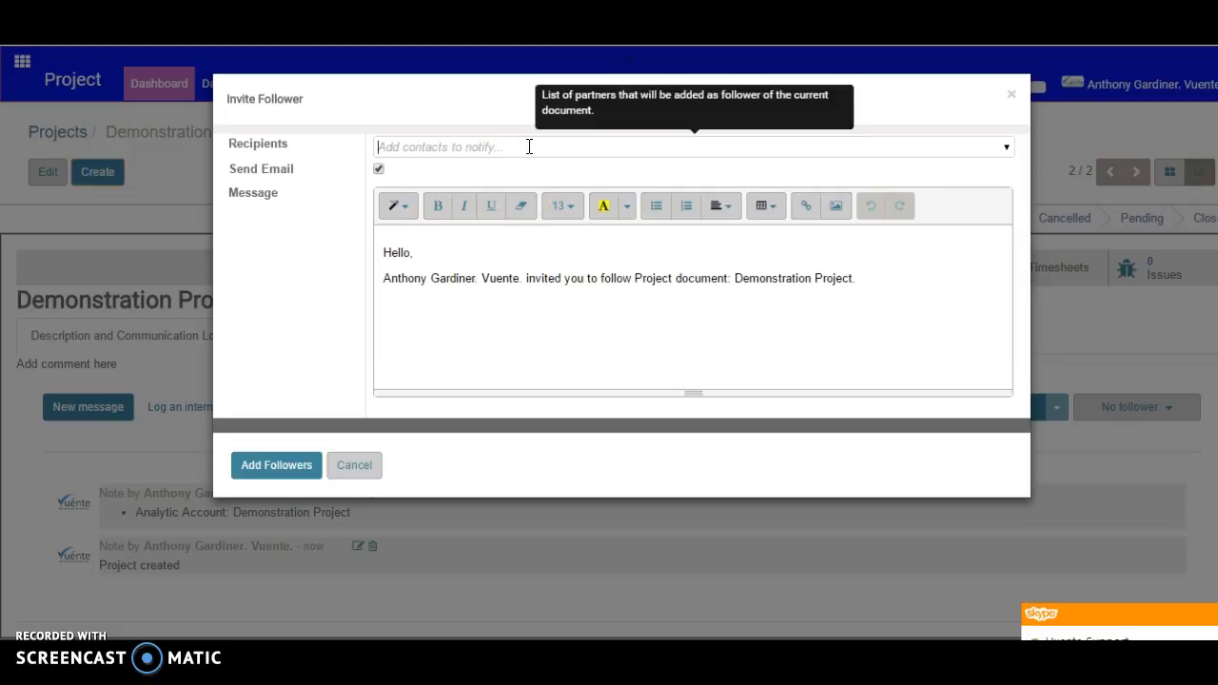
pyautogui.write('lara')
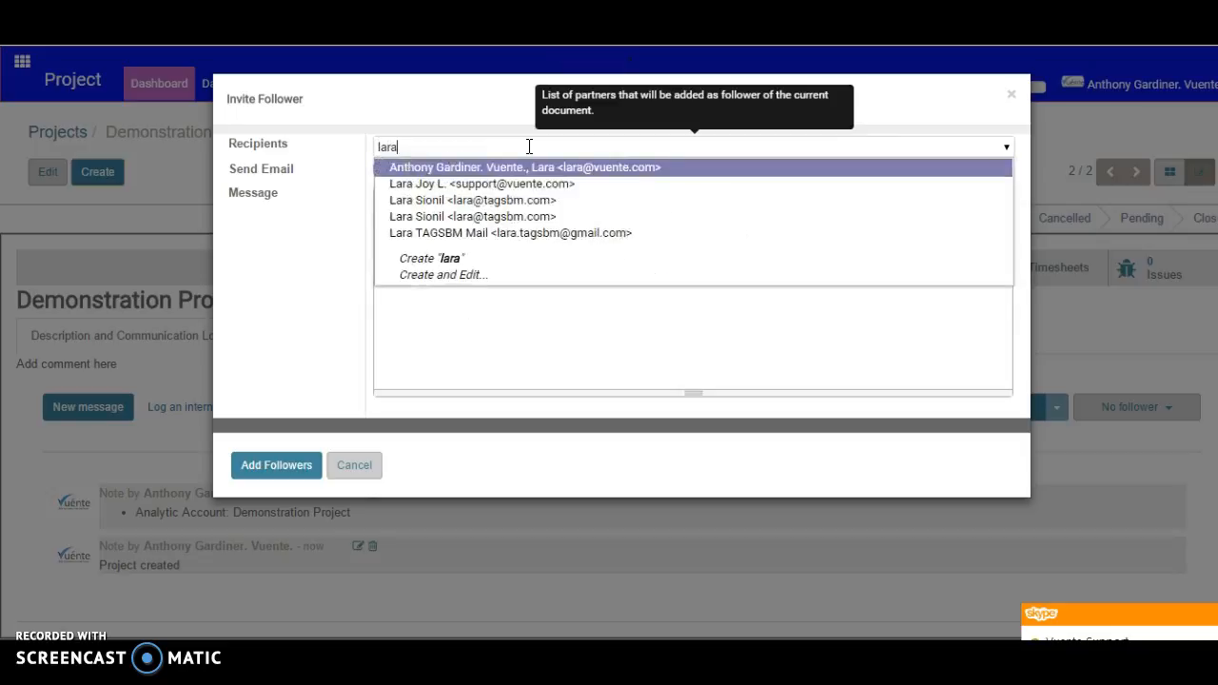
pyautogui.click(511, 236)
pyautogui.write('antho')
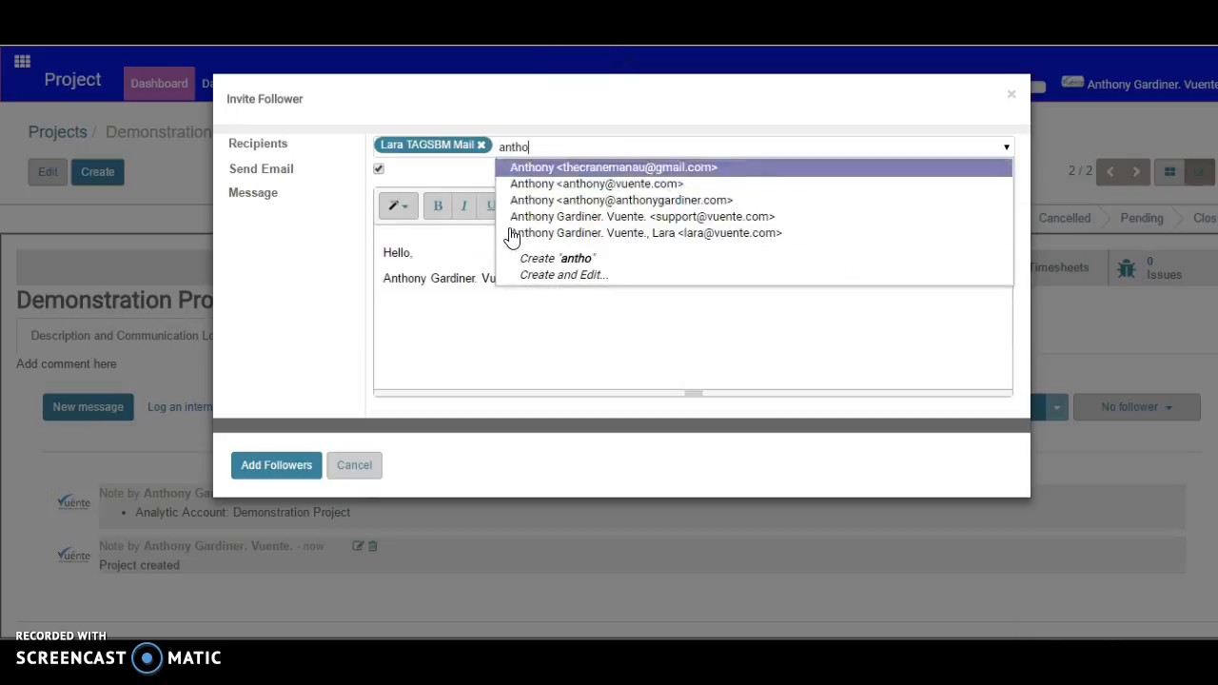
pyautogui.click(631, 201)
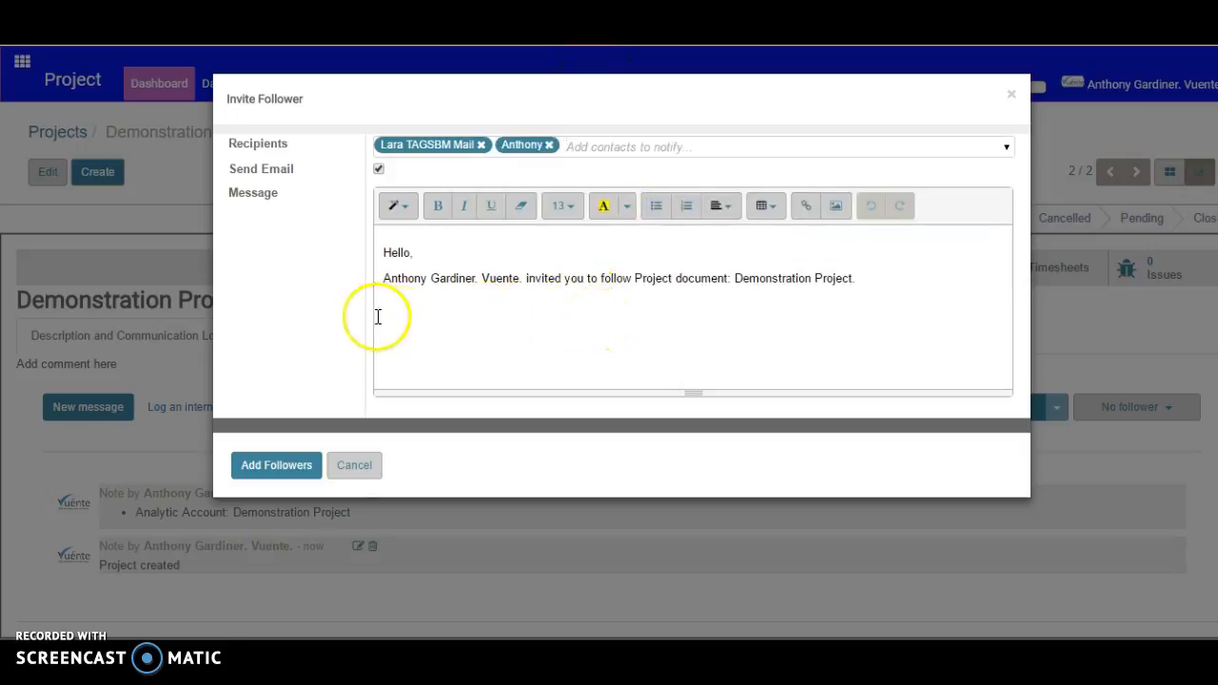
pyautogui.click(282, 476)
pyautogui.click(285, 466)
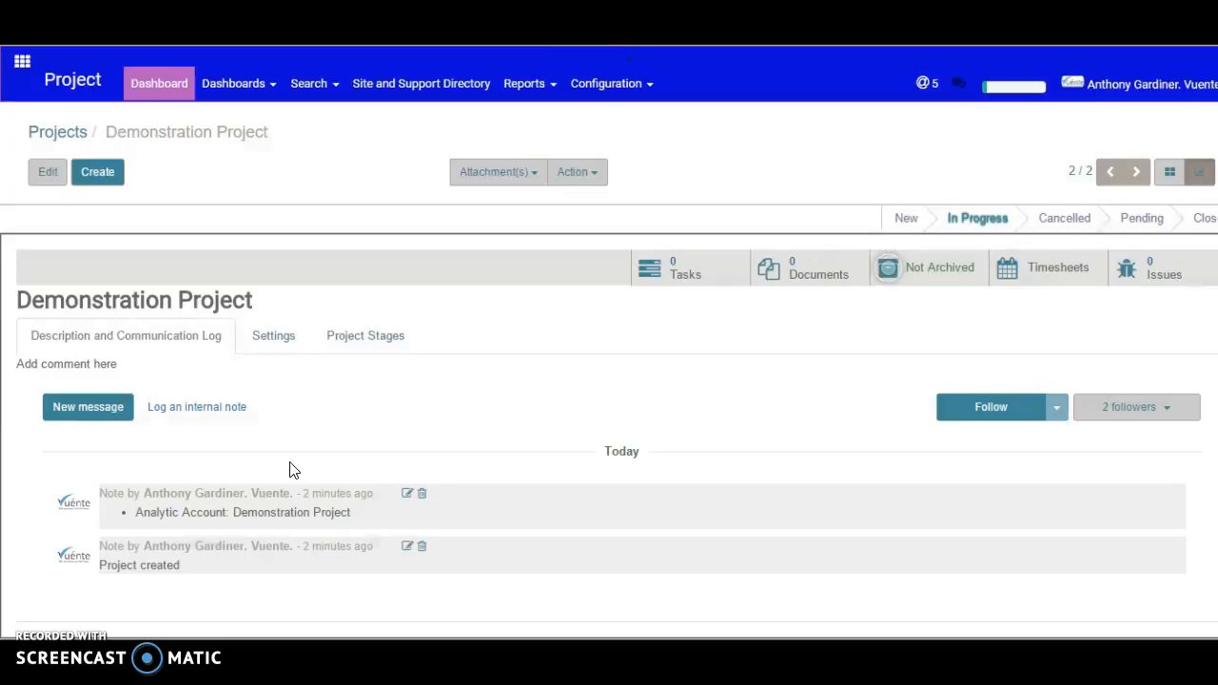
# Check the project's follower list, and try following and unfollowing the project.
pyautogui.click(1144, 407)
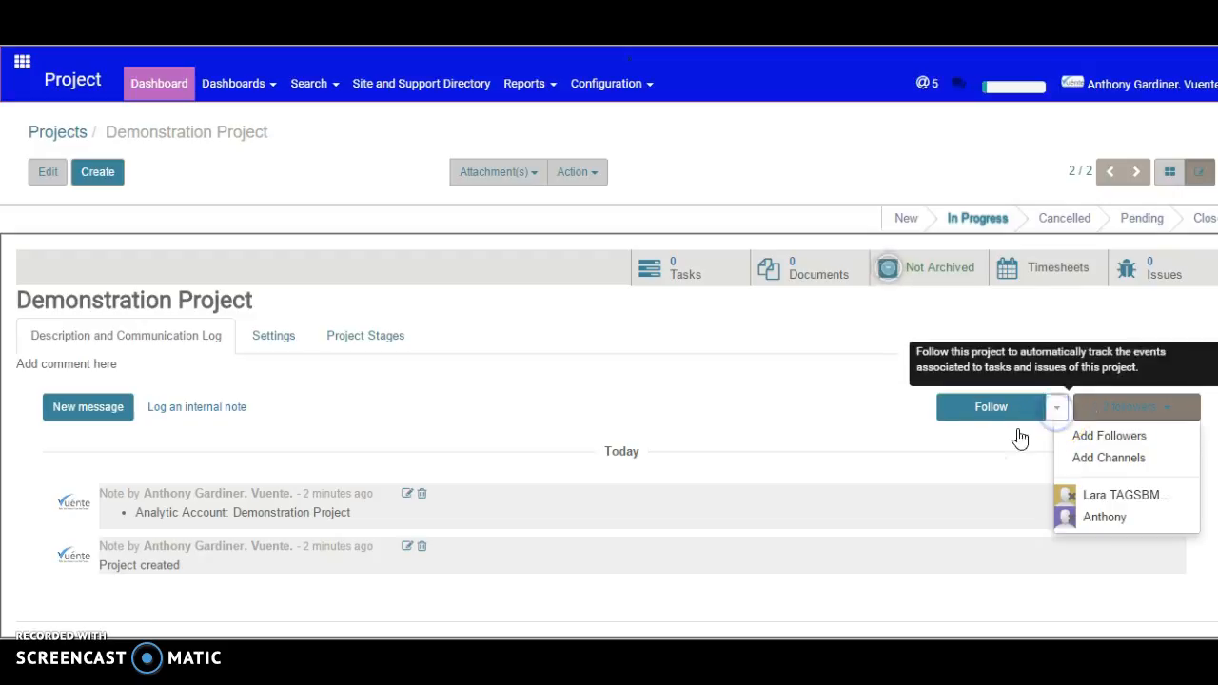
pyautogui.click(859, 429)
pyautogui.click(994, 416)
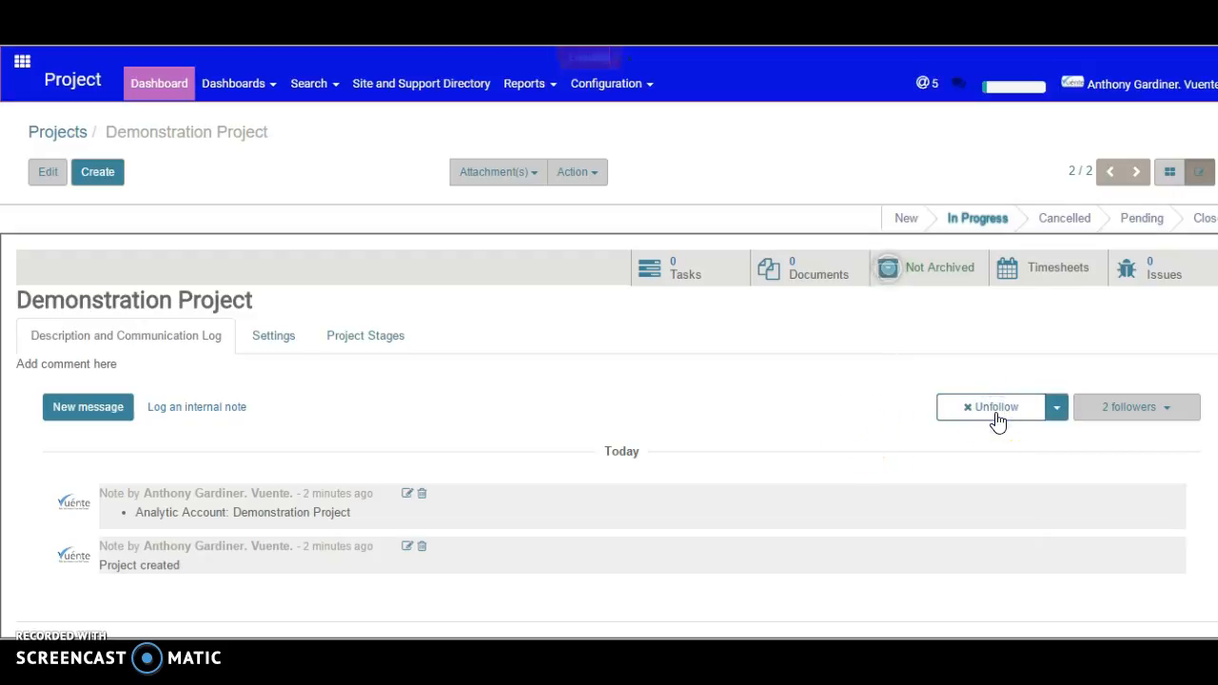
pyautogui.click(995, 417)
pyautogui.click(699, 190)
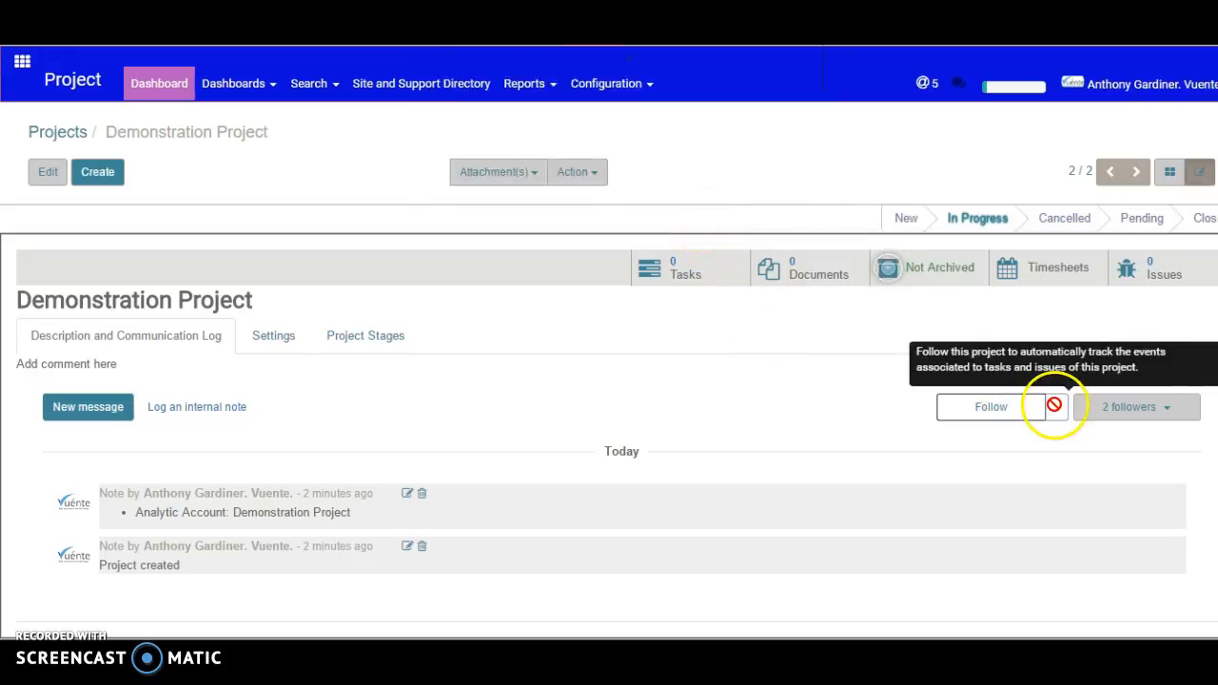
# Log the internal note "Make an internal note" on the project instead of a message to followers.
pyautogui.click(82, 409)
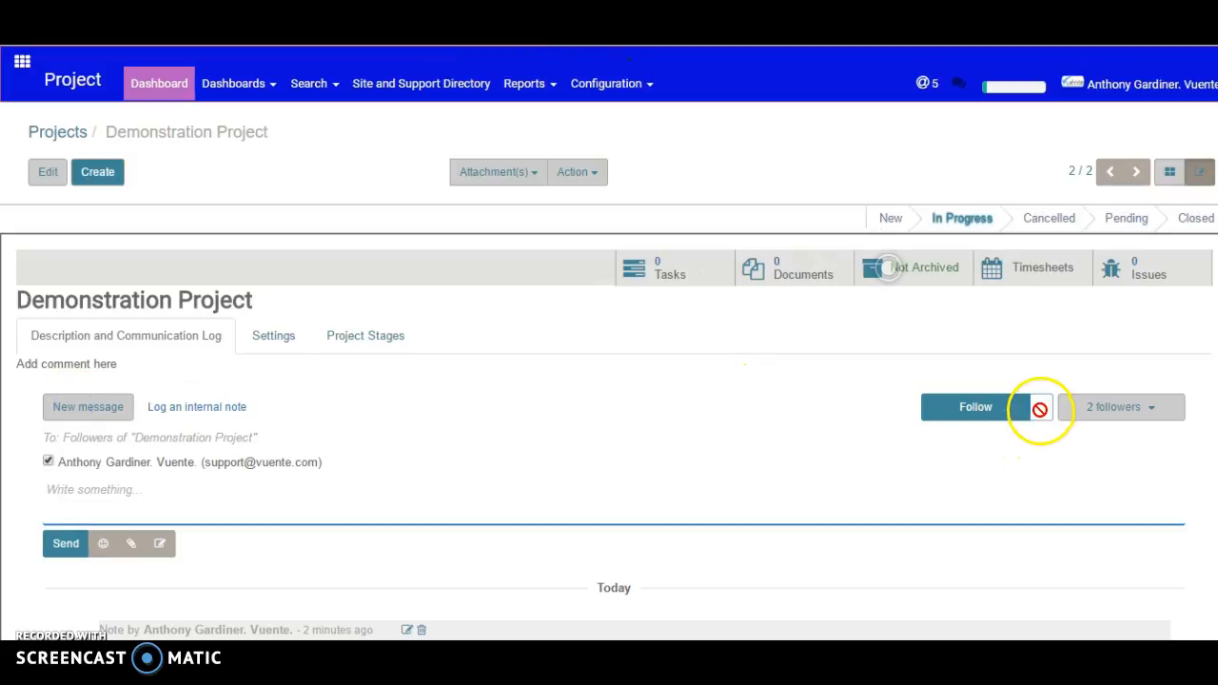
pyautogui.click(251, 502)
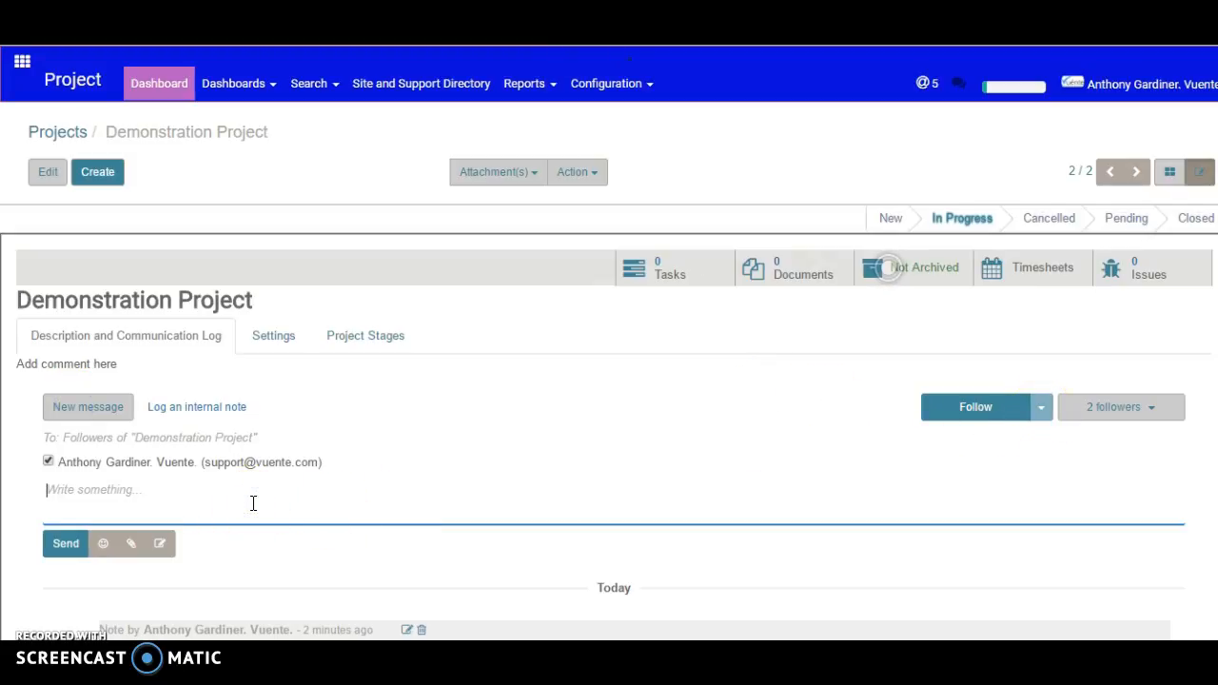
pyautogui.write('M')
pyautogui.click(211, 407)
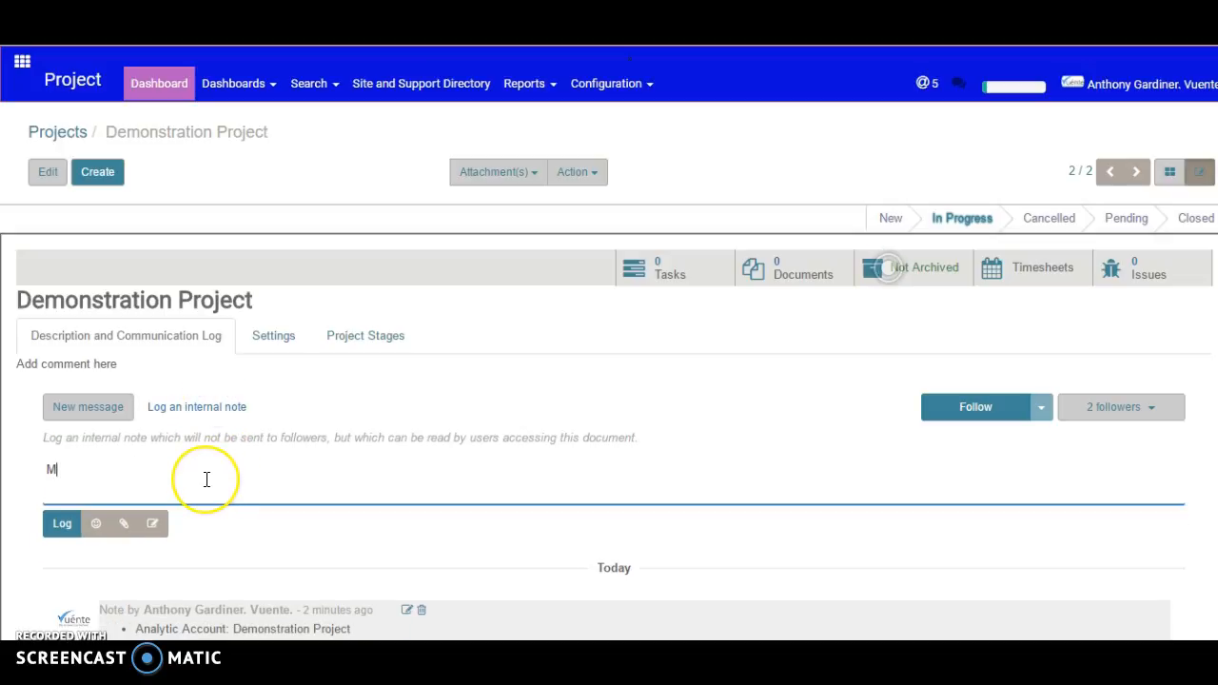
pyautogui.write('ake an internal note')
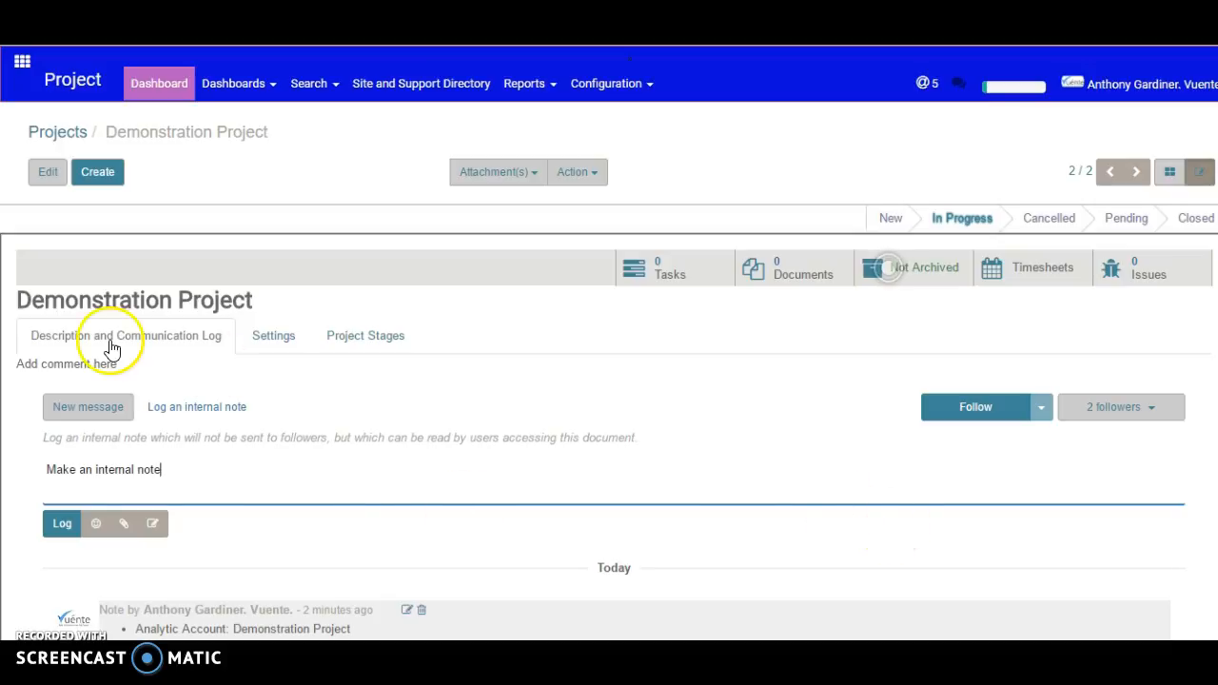
pyautogui.click(67, 529)
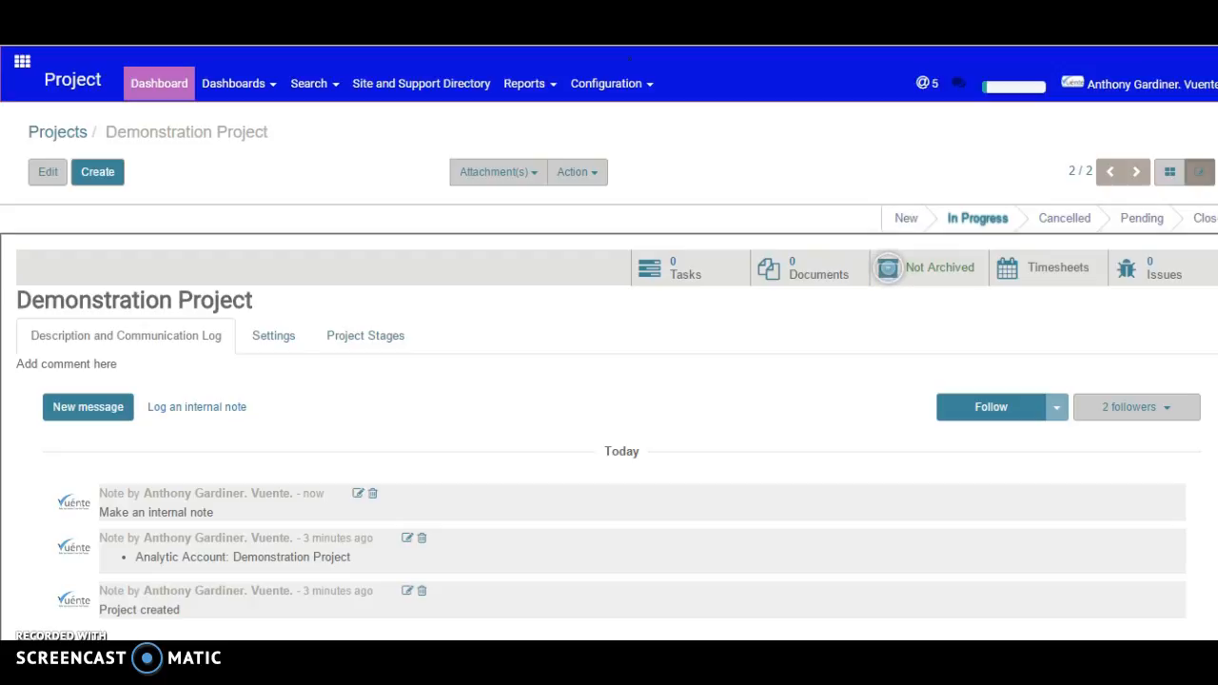
# Follow the project and adjust its notifications: disable Task Opened and Issue Ready, and enable Note.
pyautogui.click(888, 267)
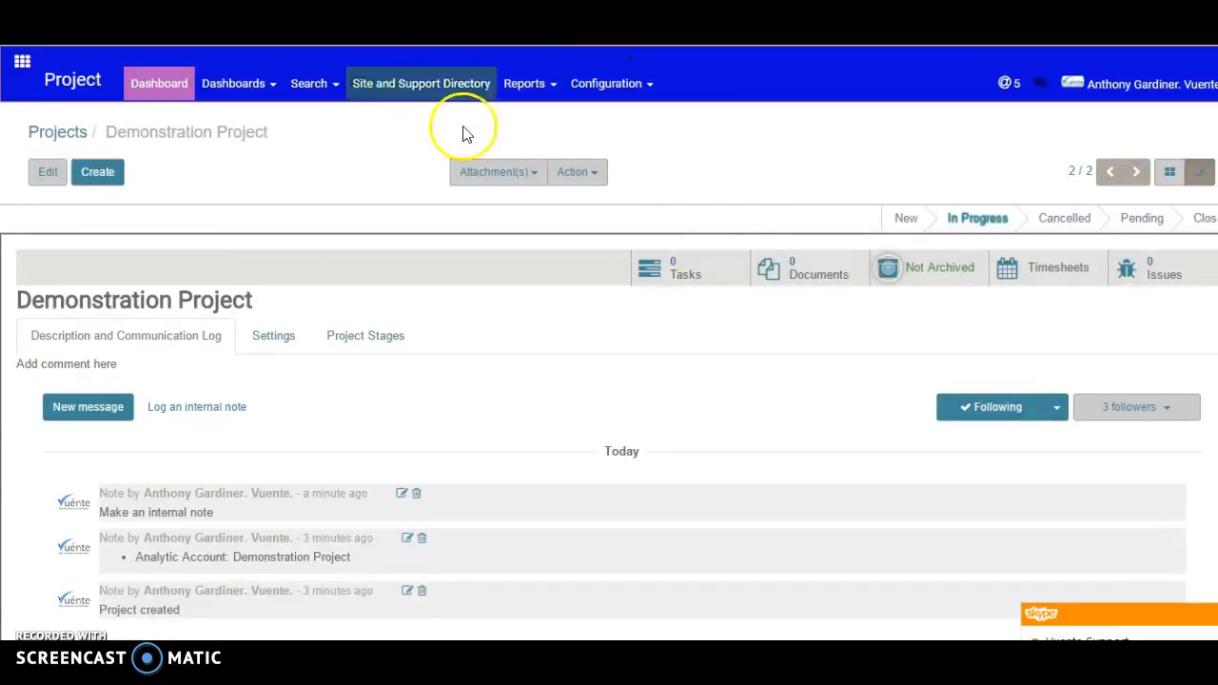
pyautogui.click(1055, 408)
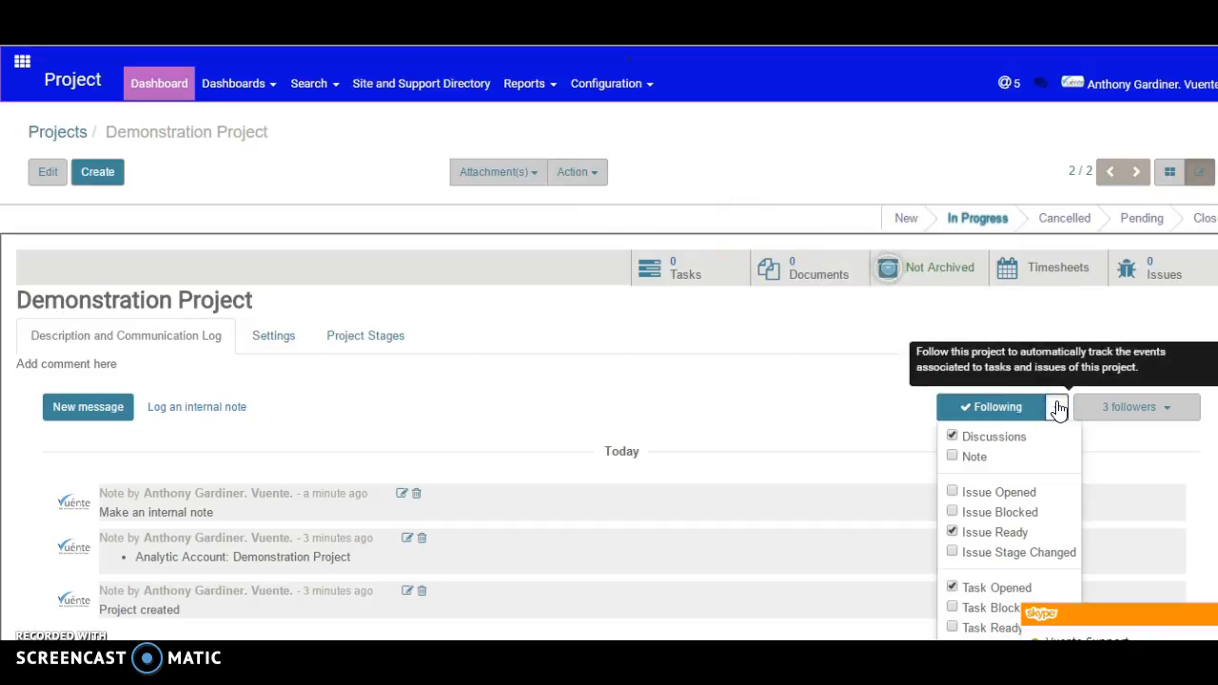
pyautogui.click(952, 589)
pyautogui.click(953, 532)
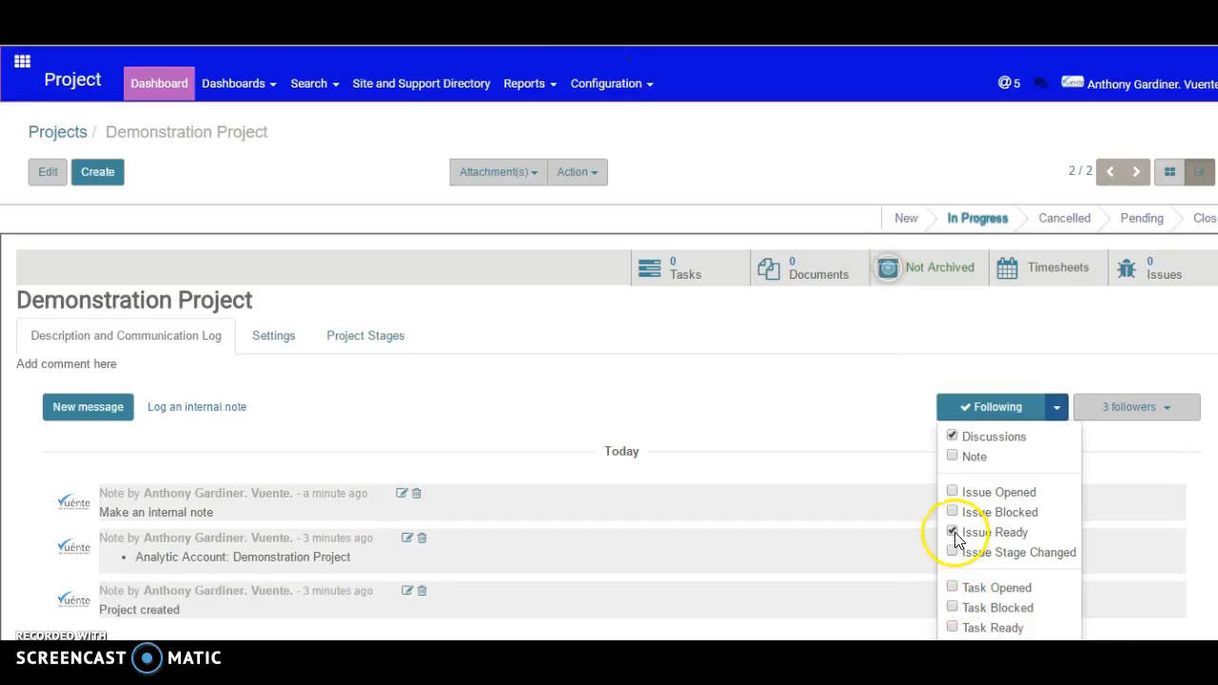
pyautogui.click(952, 457)
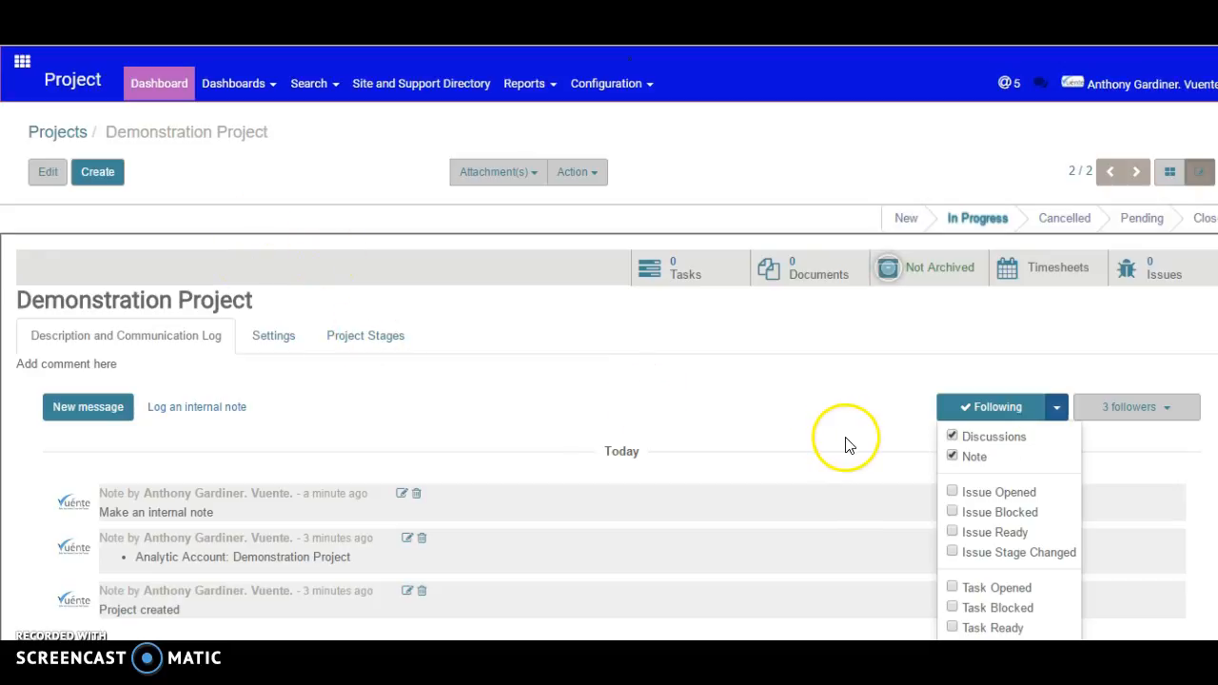
pyautogui.click(733, 415)
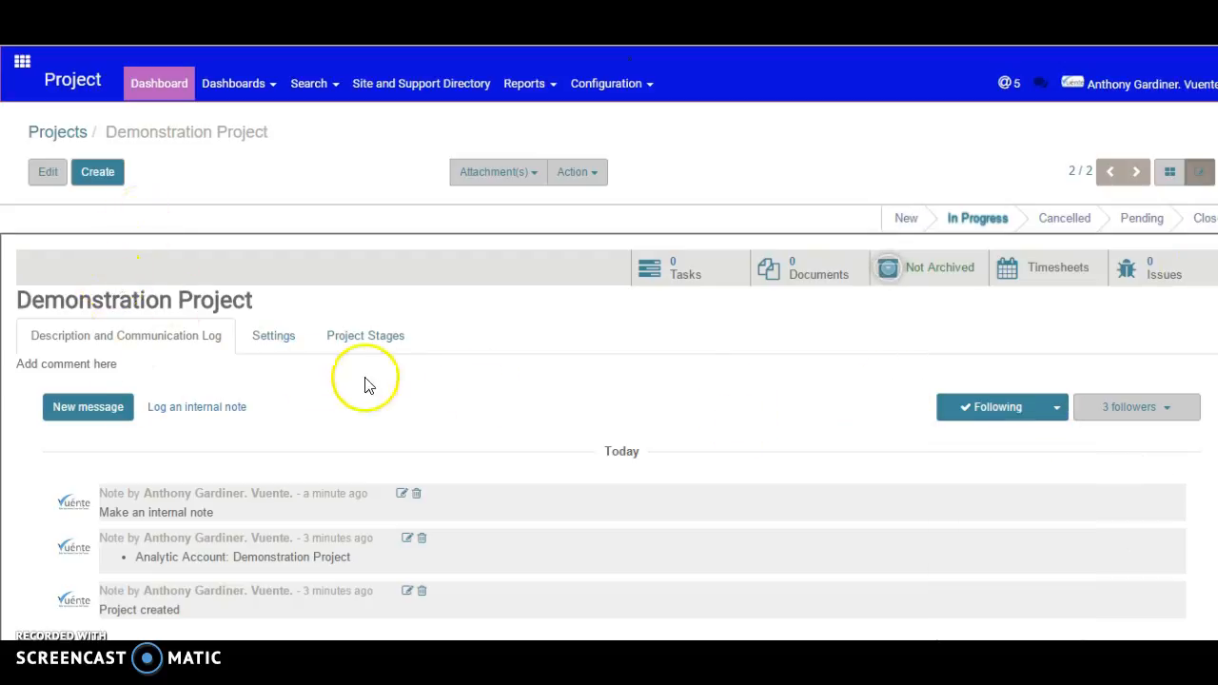
# Send the message "Make a new message..." to the followers of Demonstration Project.
pyautogui.click(82, 406)
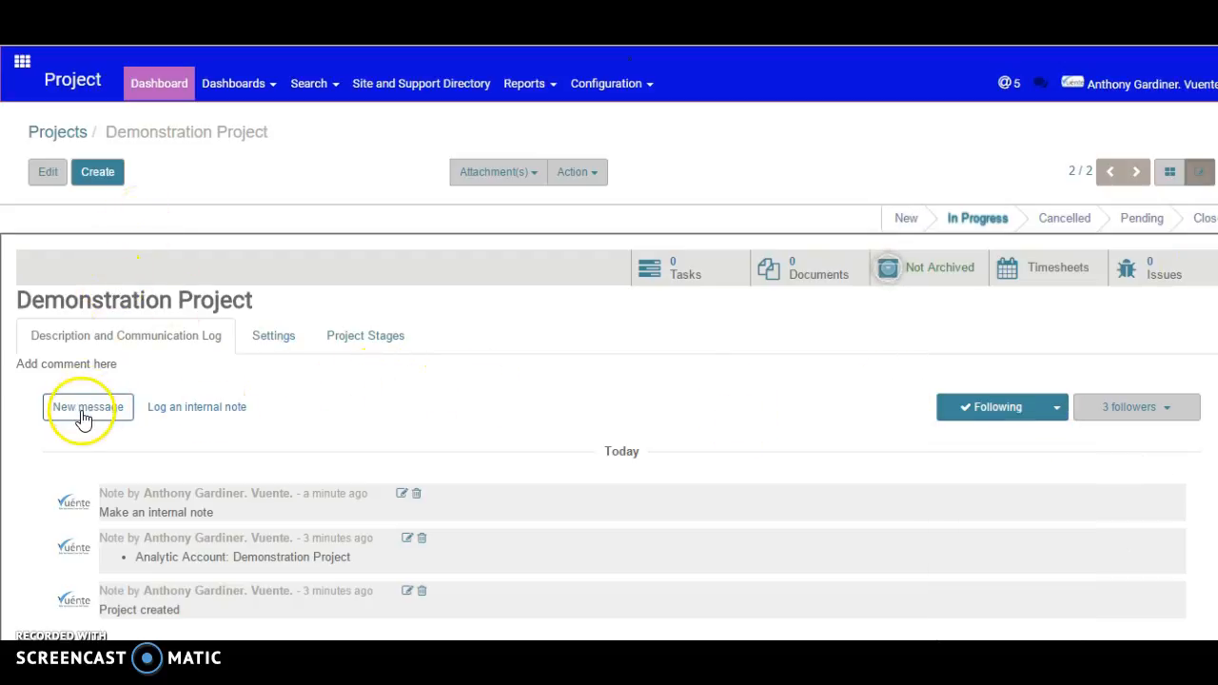
pyautogui.click(83, 406)
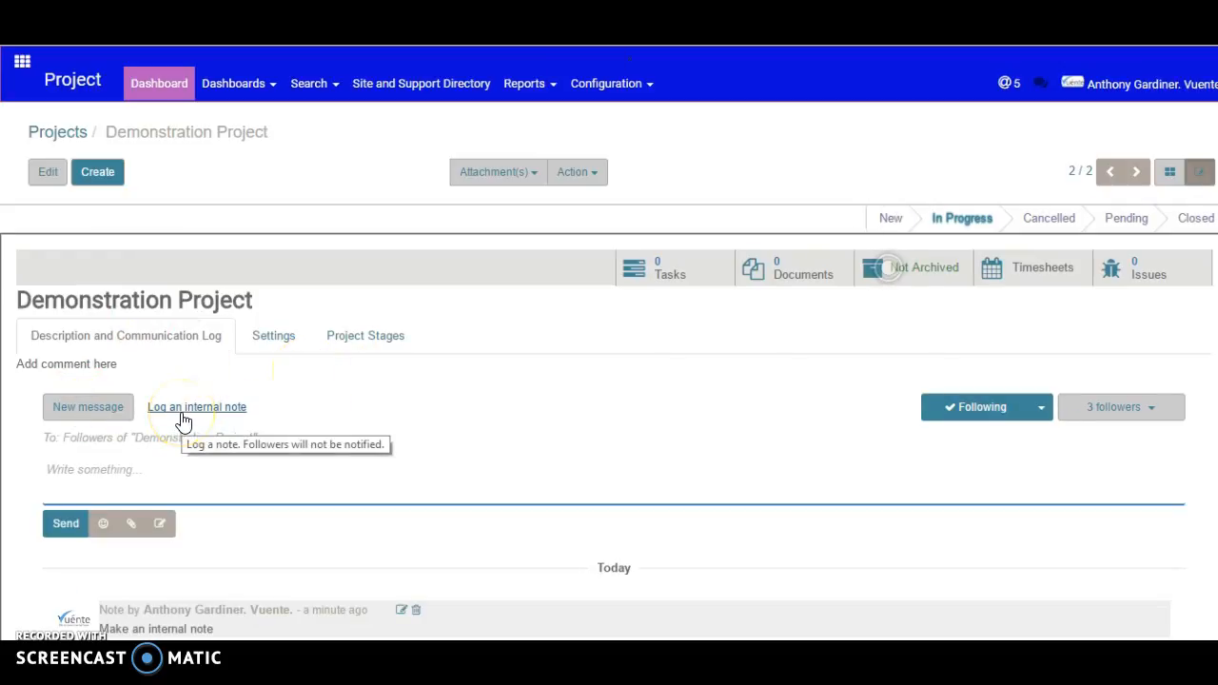
pyautogui.click(216, 484)
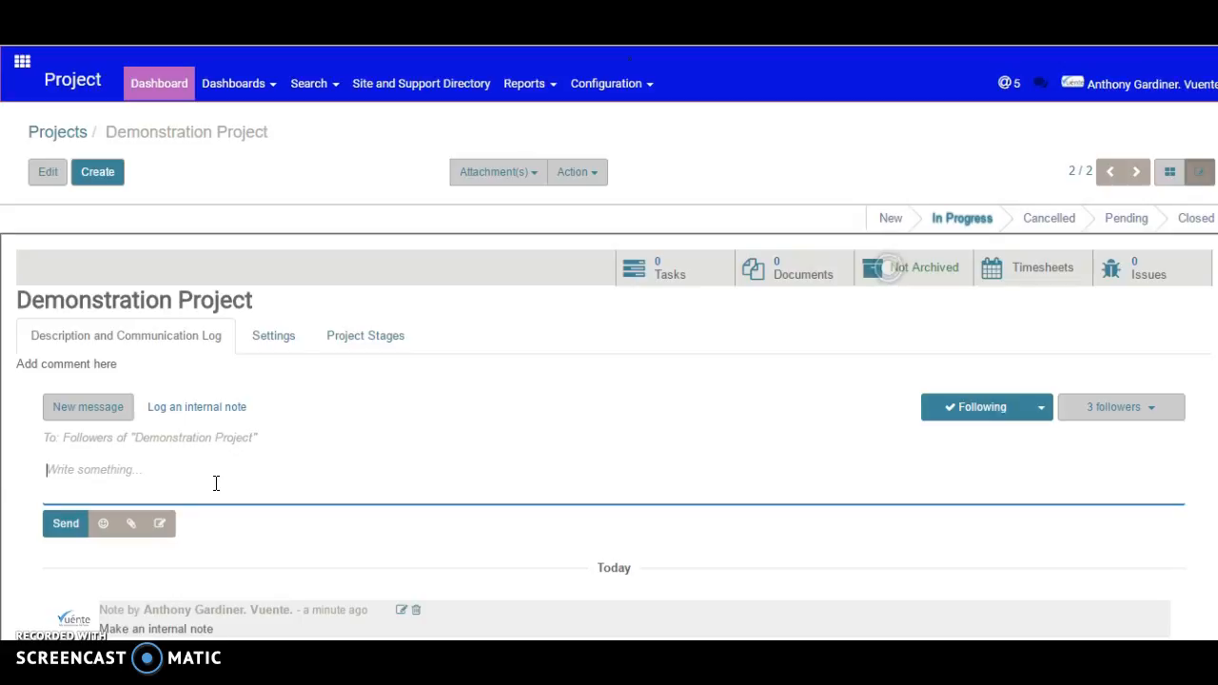
pyautogui.write('Make a new message...')
pyautogui.click(65, 524)
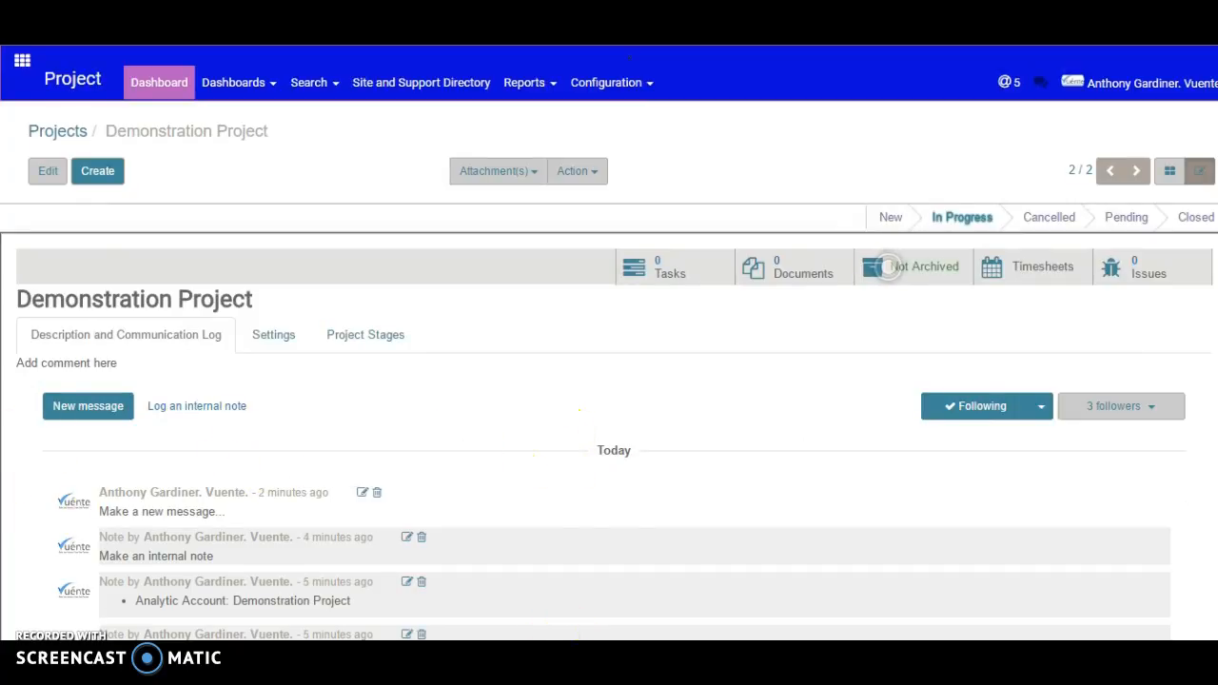
# Switch to Skype to read the Vuente Support conversation about received emails, and return to the project.
pyautogui.click(516, 654)
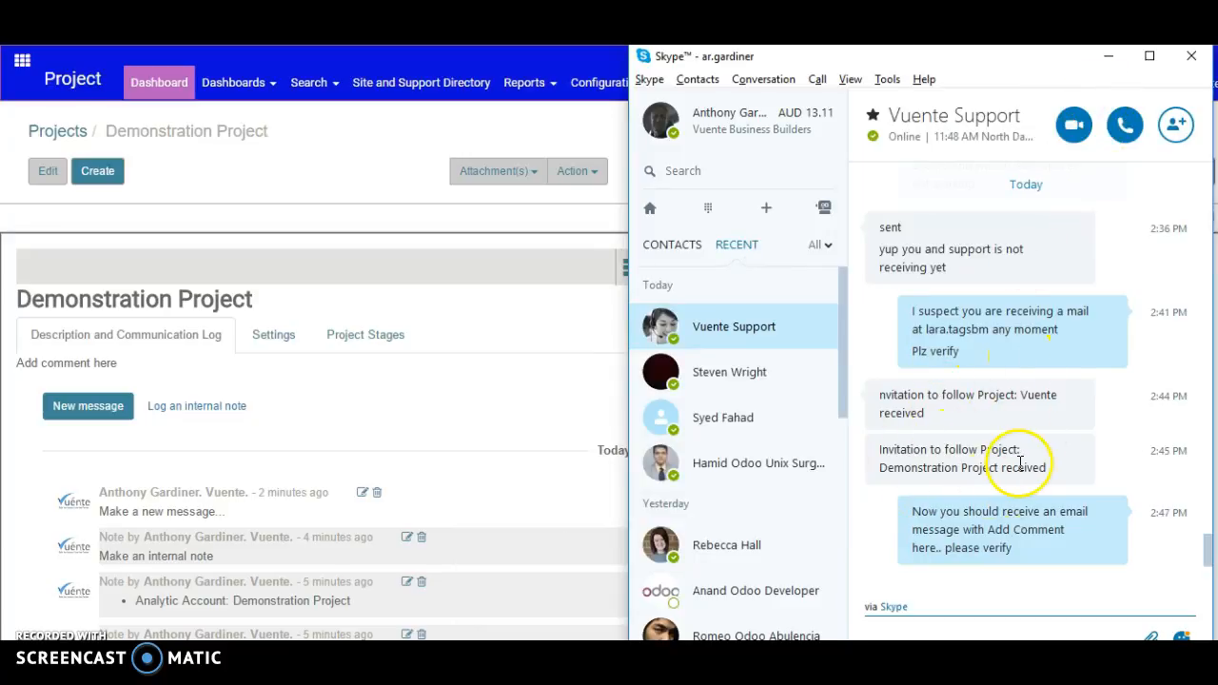
pyautogui.click(1108, 61)
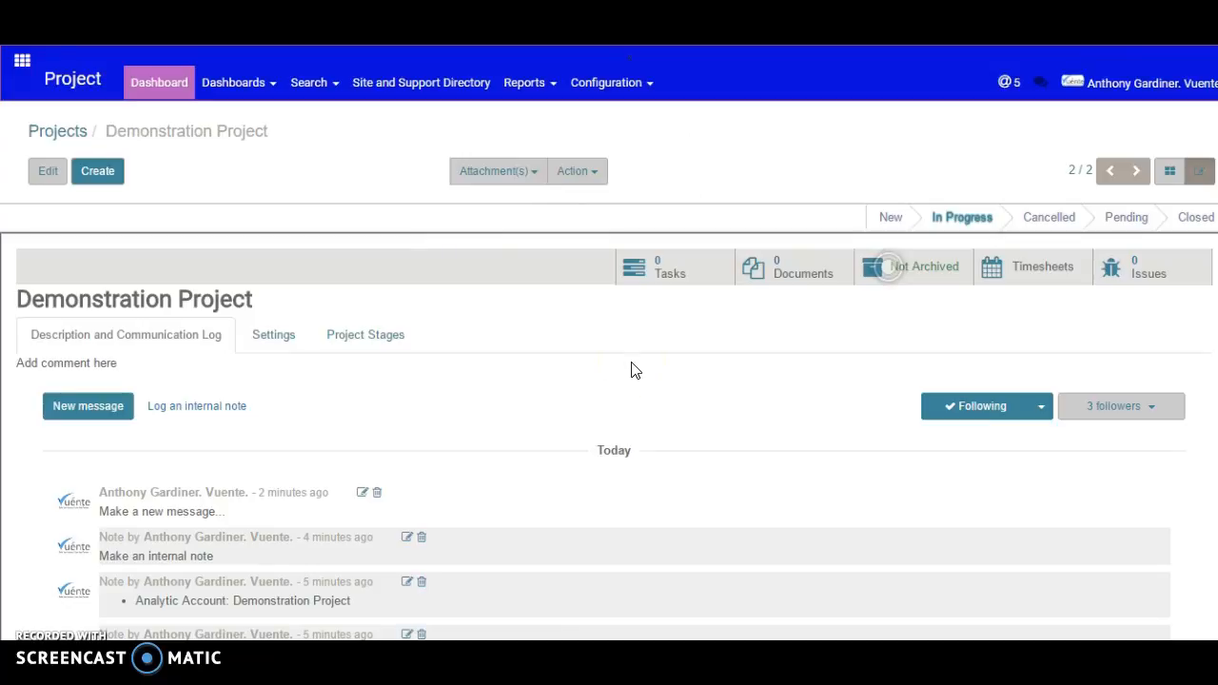
# Start a new message in the full composer and write "New message being sent to followers of project only" as its body.
pyautogui.click(113, 416)
pyautogui.click(102, 416)
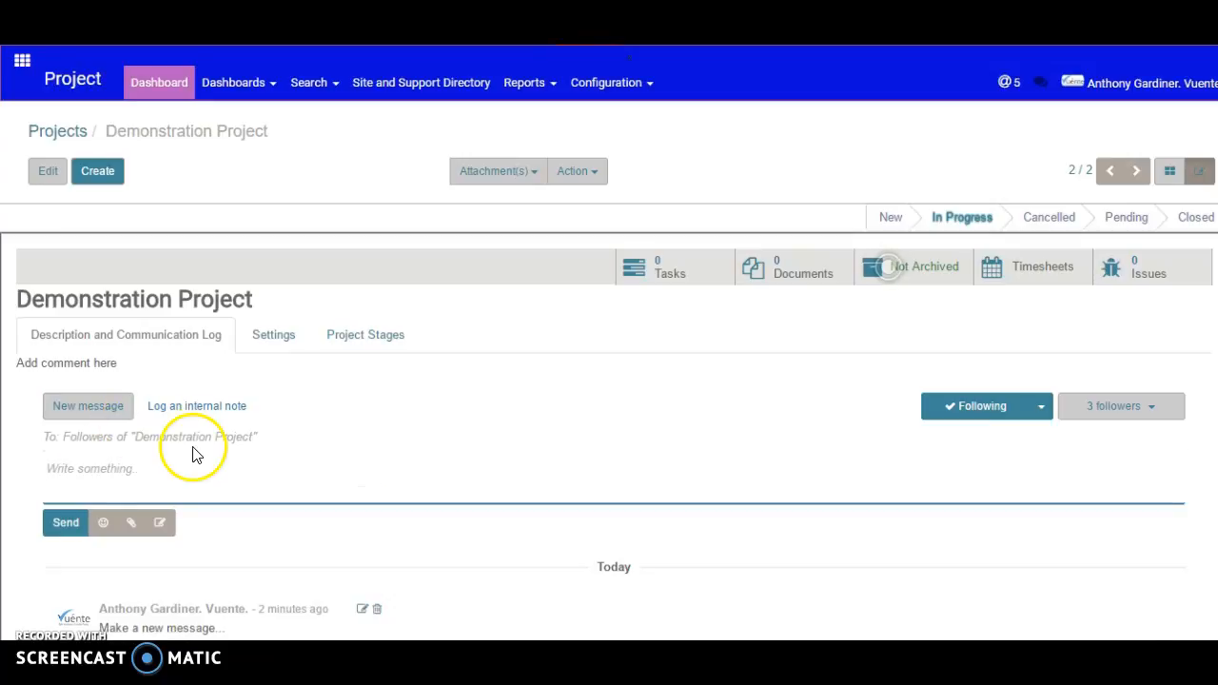
pyautogui.click(160, 524)
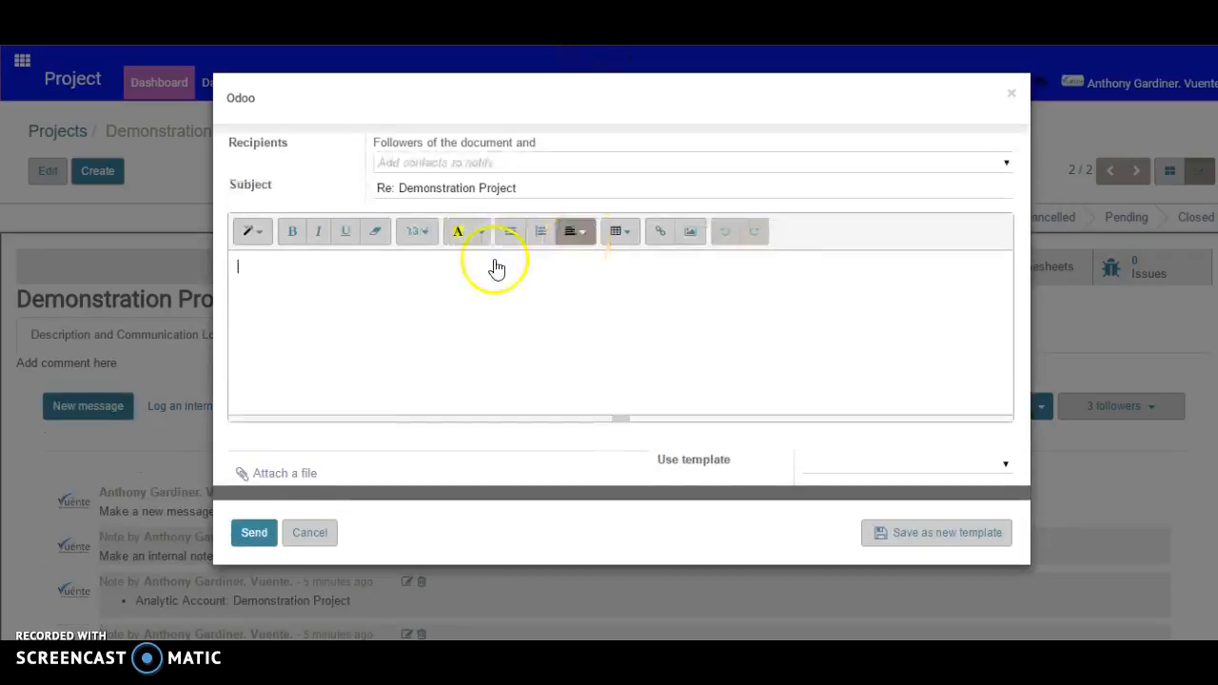
pyautogui.click(356, 329)
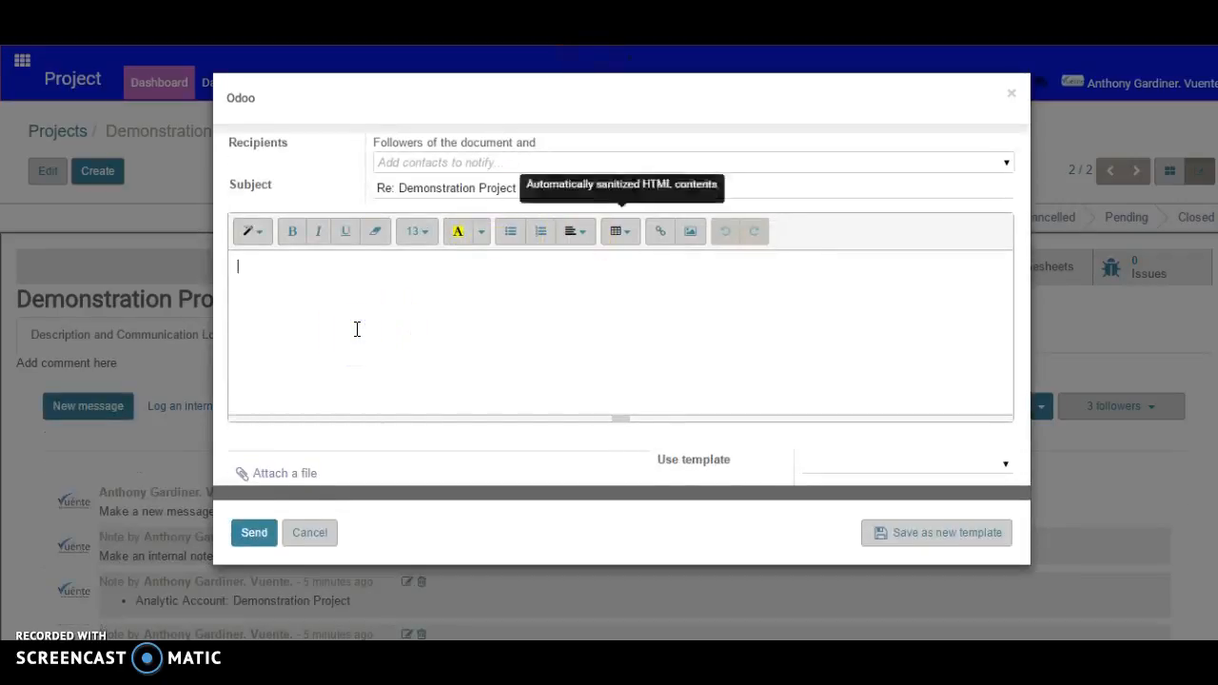
pyautogui.write('New m')
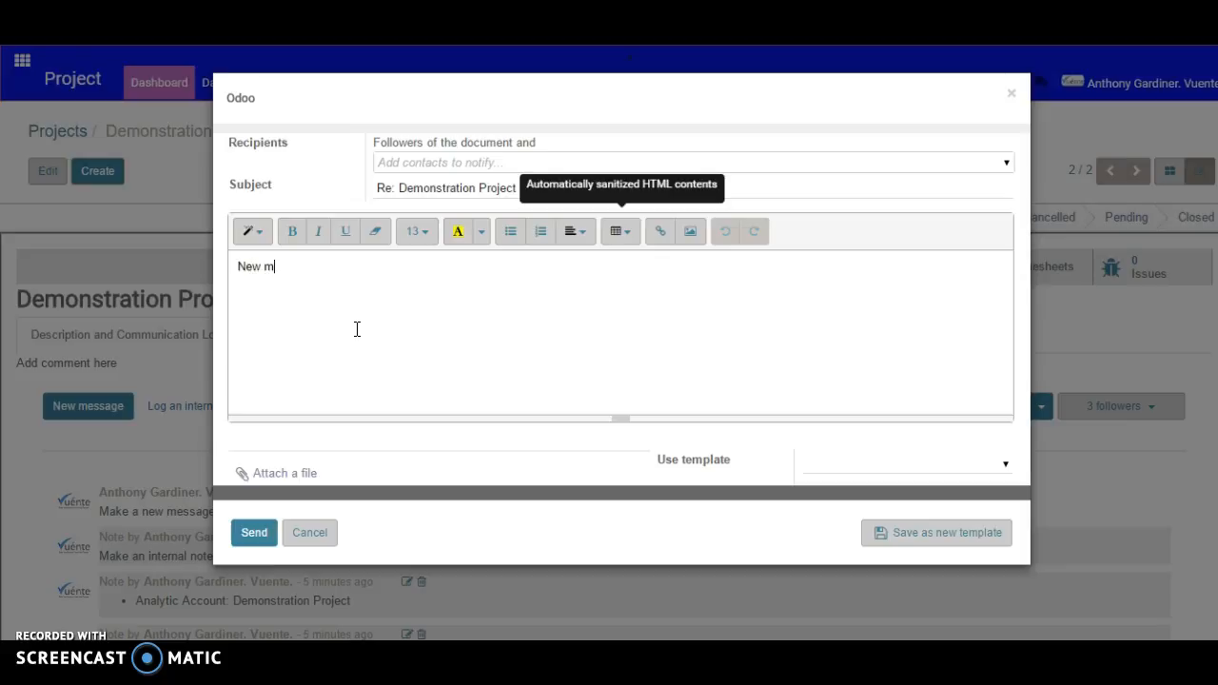
pyautogui.write('essage being sent to followe')
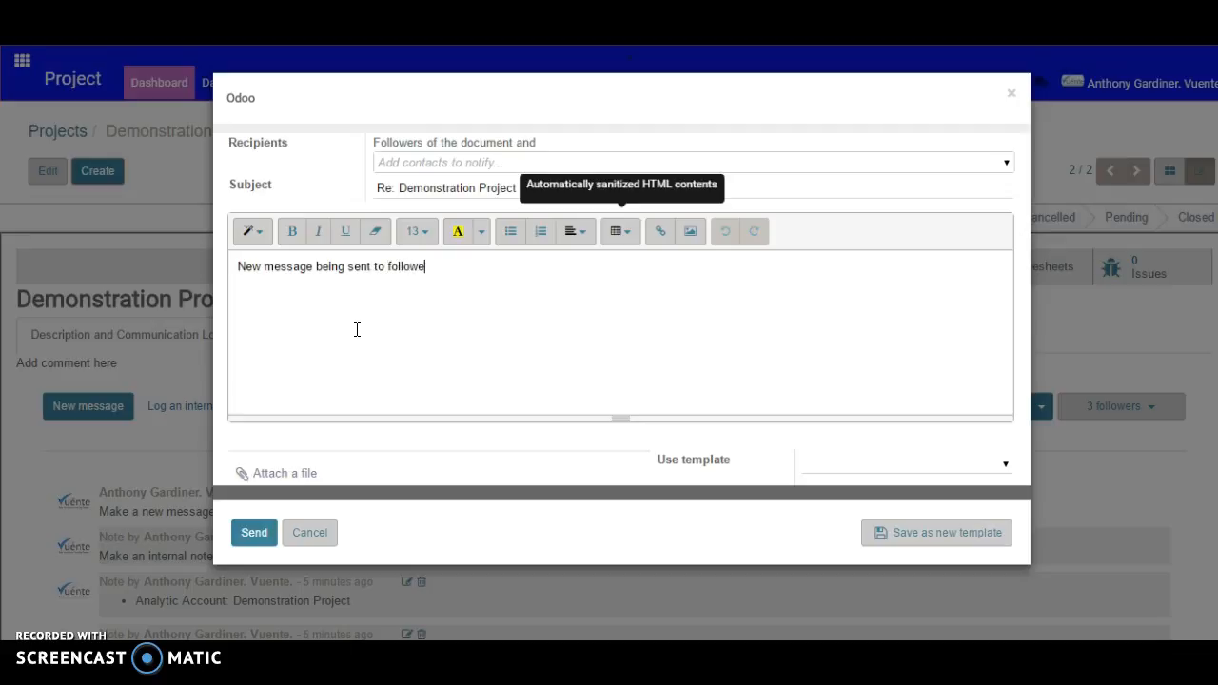
pyautogui.write('rs of project only')
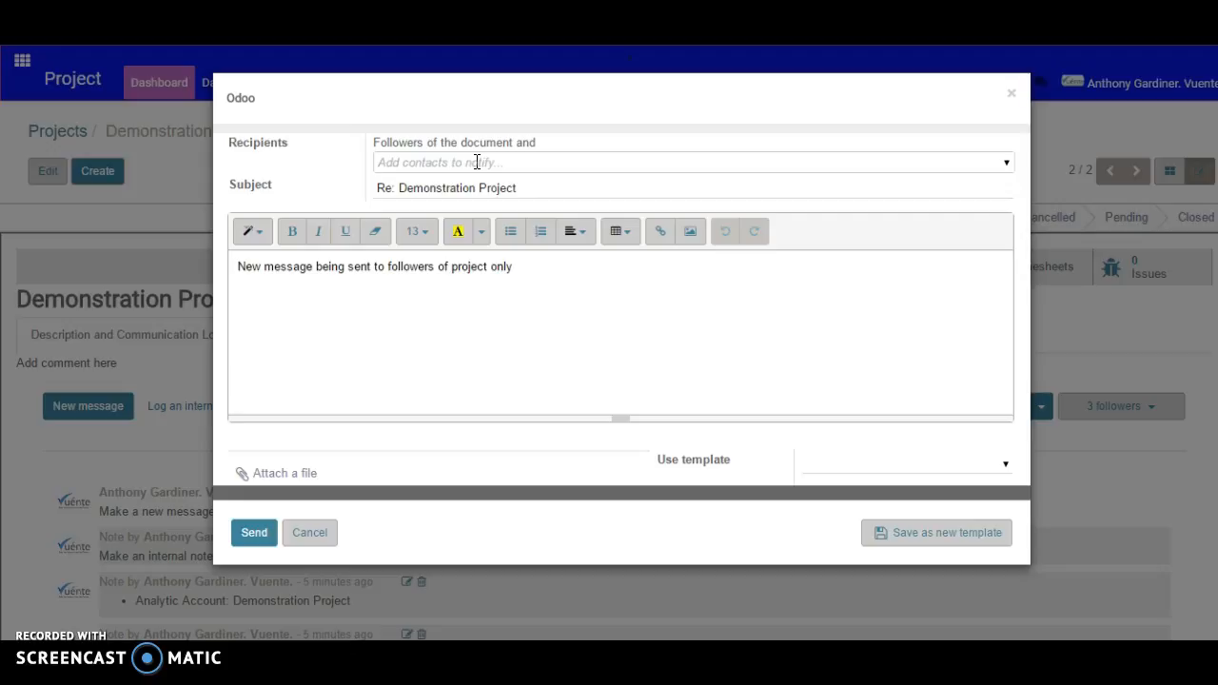
# Add one further contact at Vuente as a recipient, copy the message text, and send the message.
pyautogui.write('anthon')
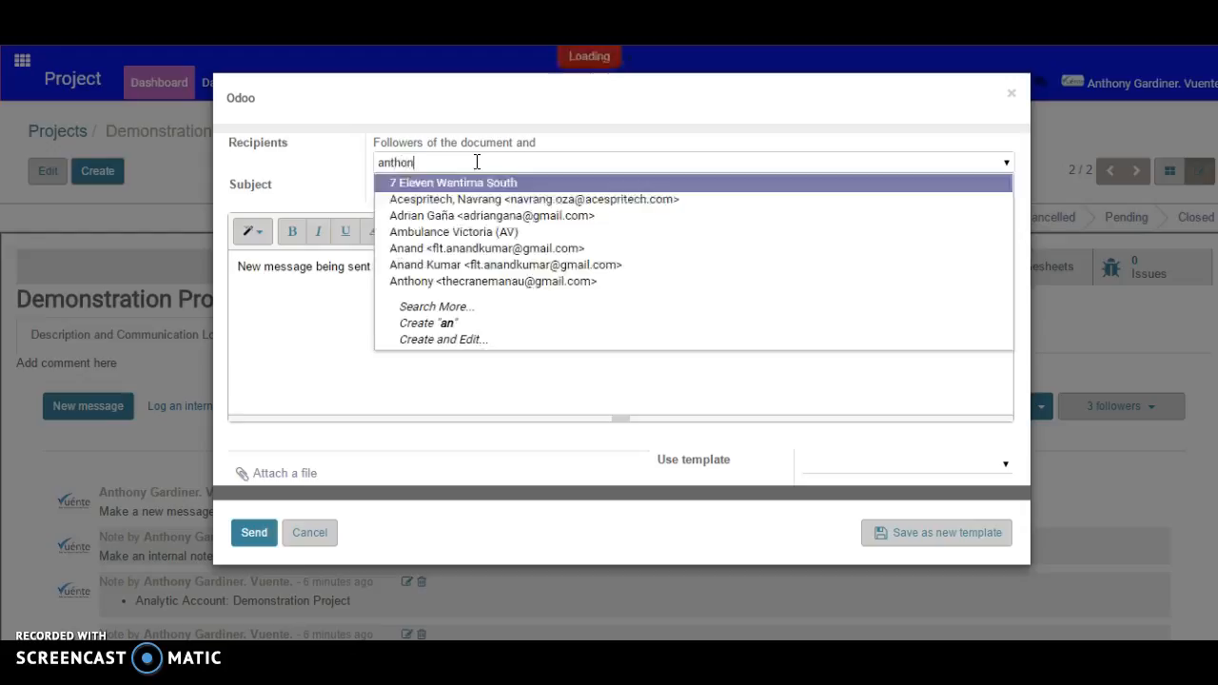
pyautogui.write('y')
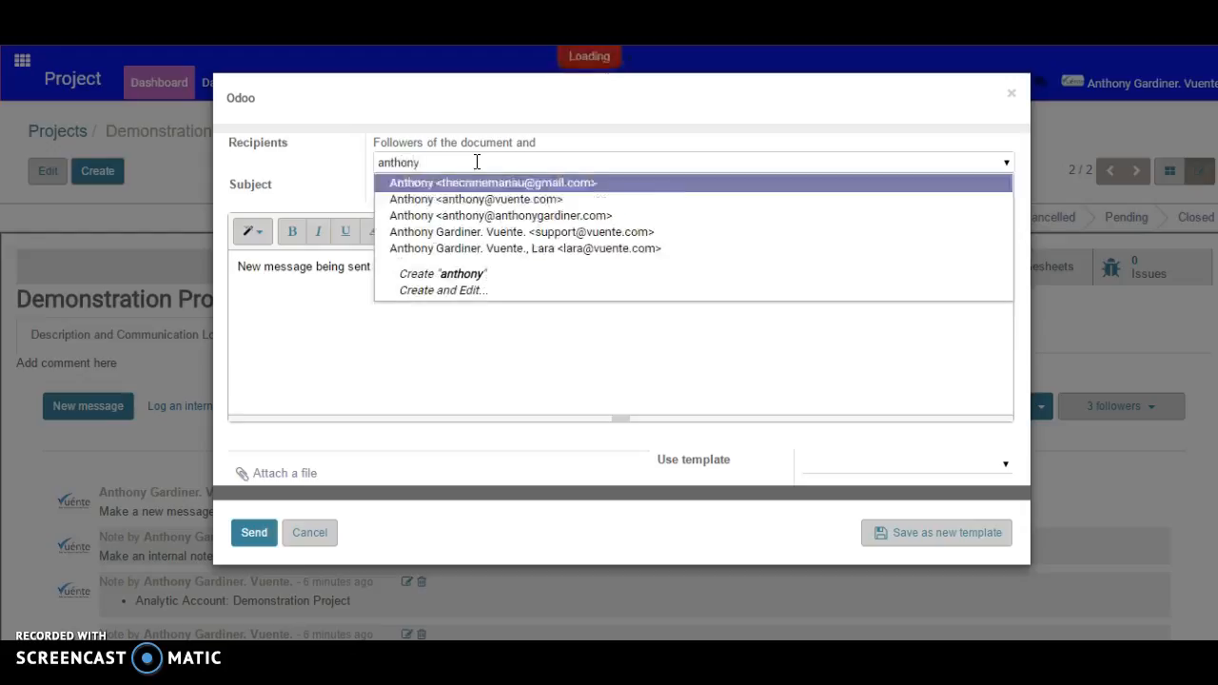
pyautogui.click(480, 200)
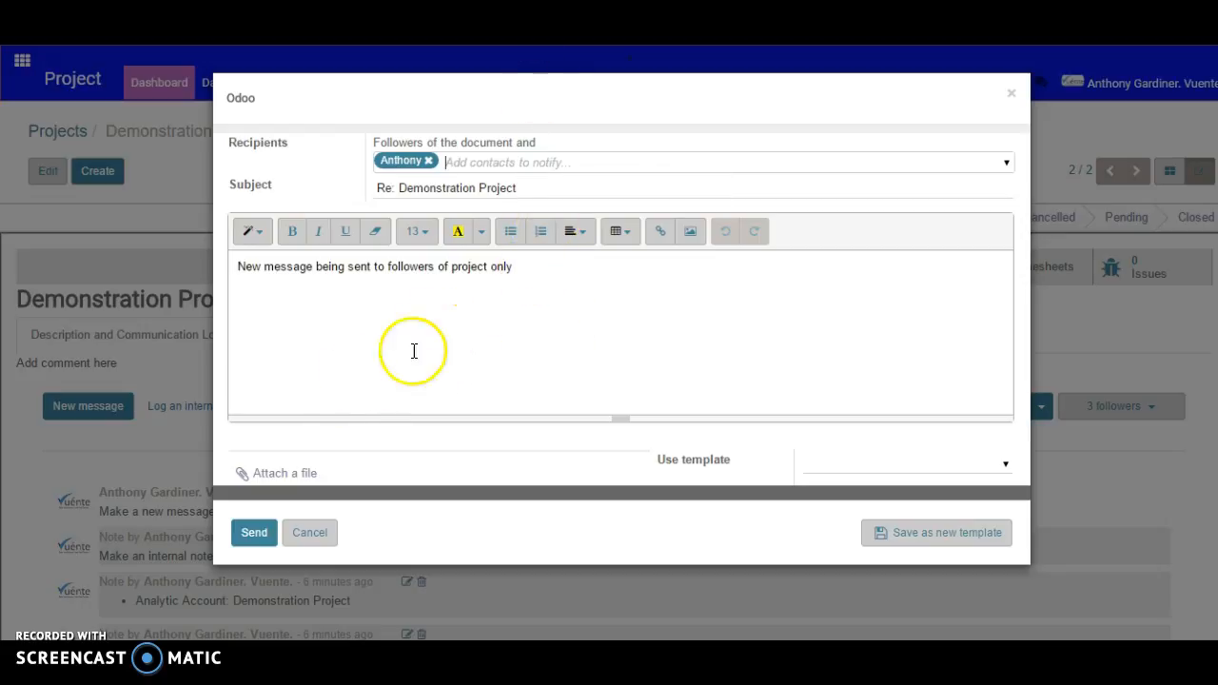
pyautogui.click(252, 534)
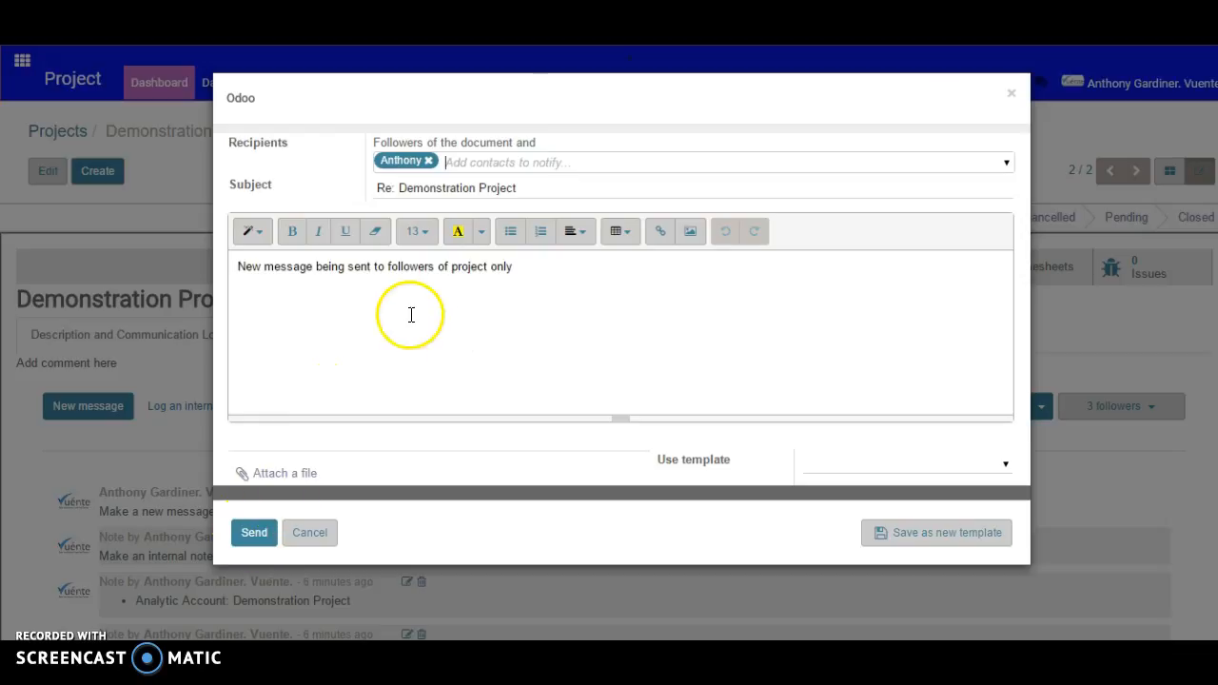
pyautogui.moveTo(533, 269); pyautogui.dragTo(227, 266)
pyautogui.hotkey('ctrl', 'c')
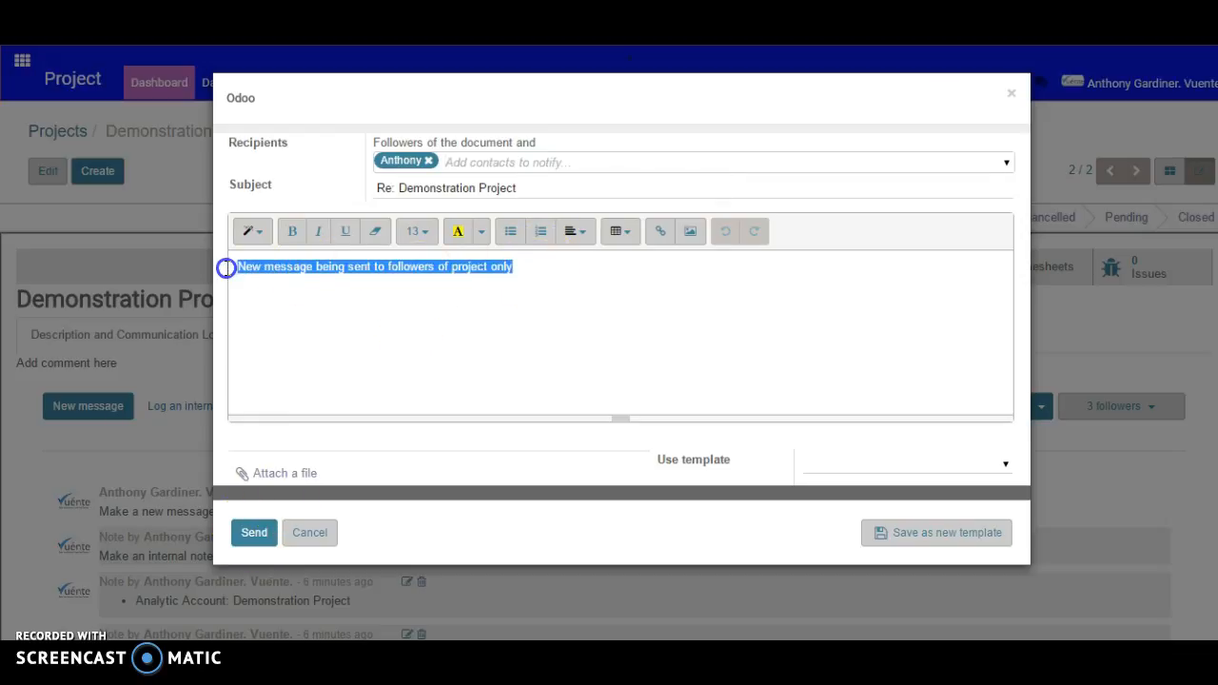
pyautogui.click(266, 533)
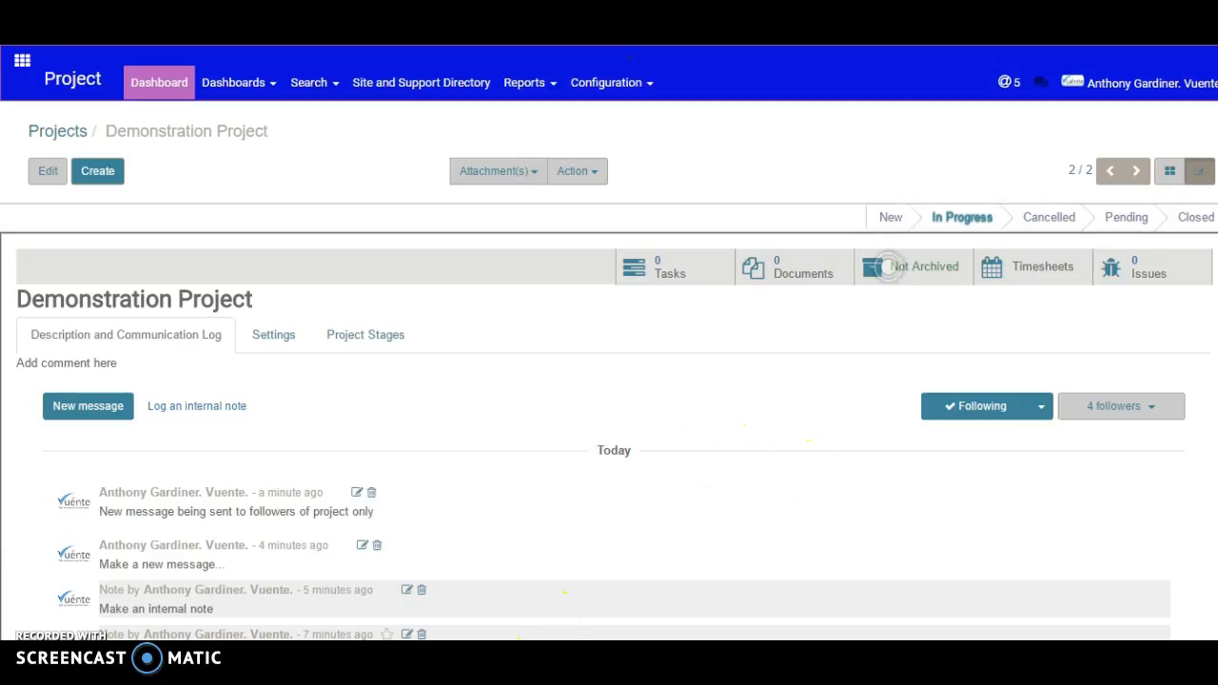
# Switch to Skype and reply "Awesome.. thanks" in the Vuente Support conversation.
pyautogui.click(515, 655)
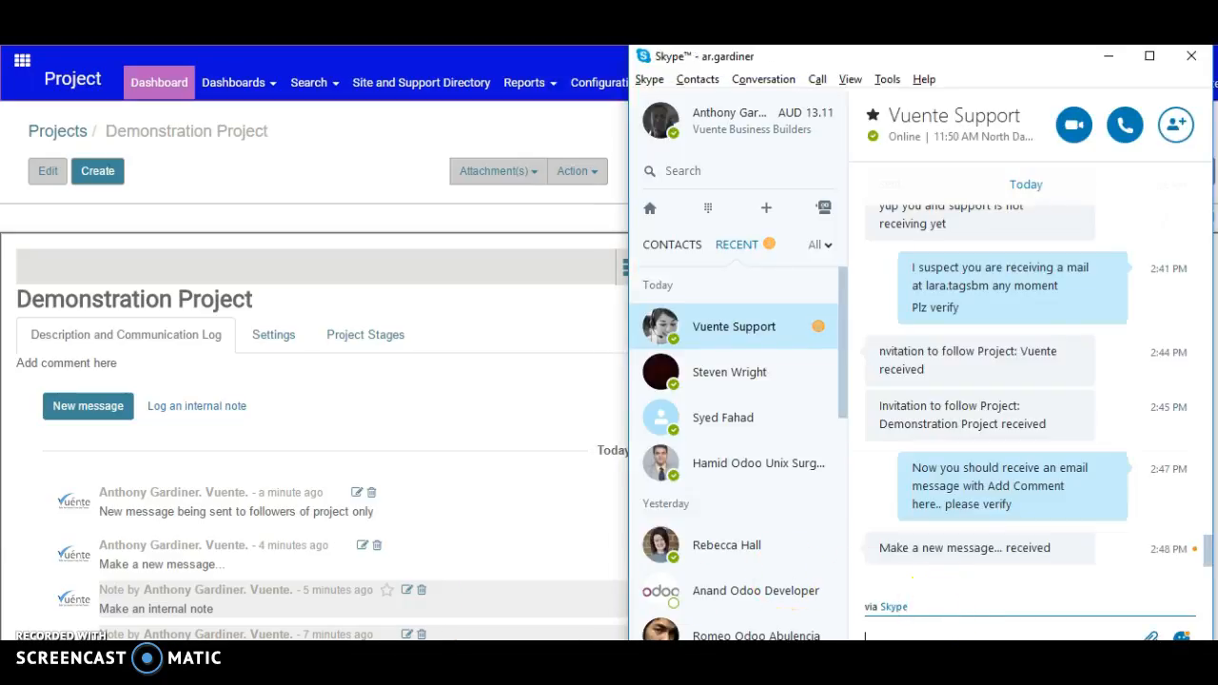
pyautogui.write('Awesome.. thanks')
pyautogui.press('Return')
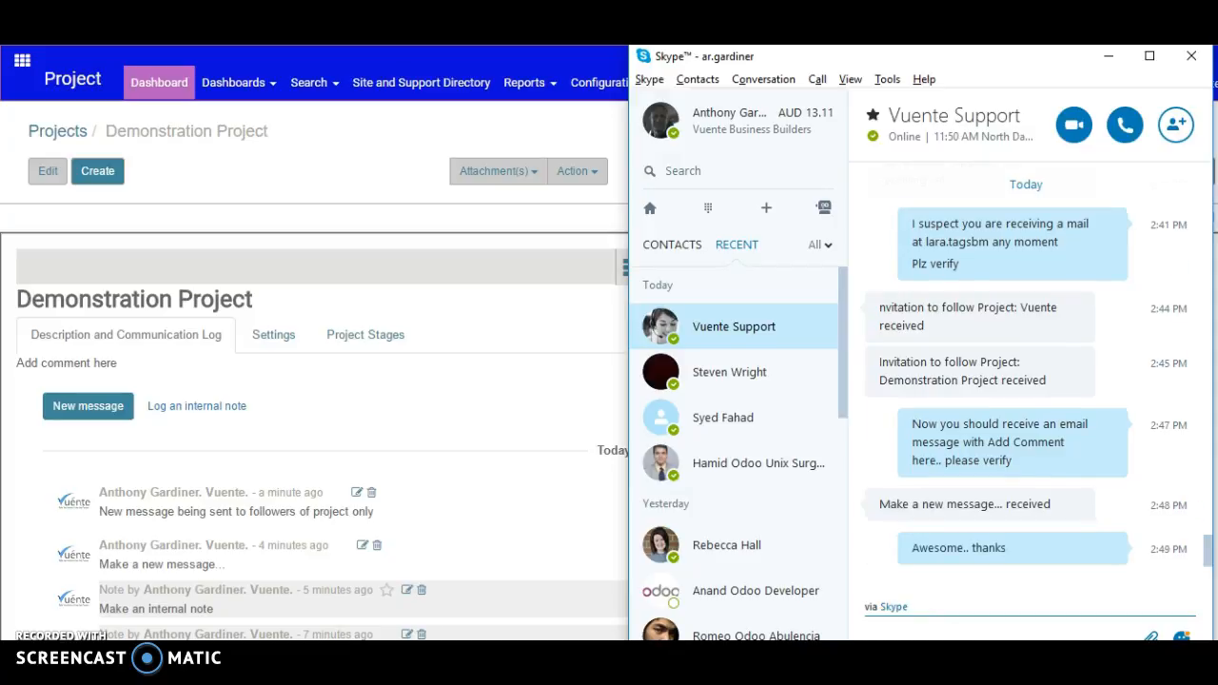
# Send Vuente Support "What about this one New message being sent to followers of project only" and "as an email also", and return to the project.
pyautogui.write('What about this c')
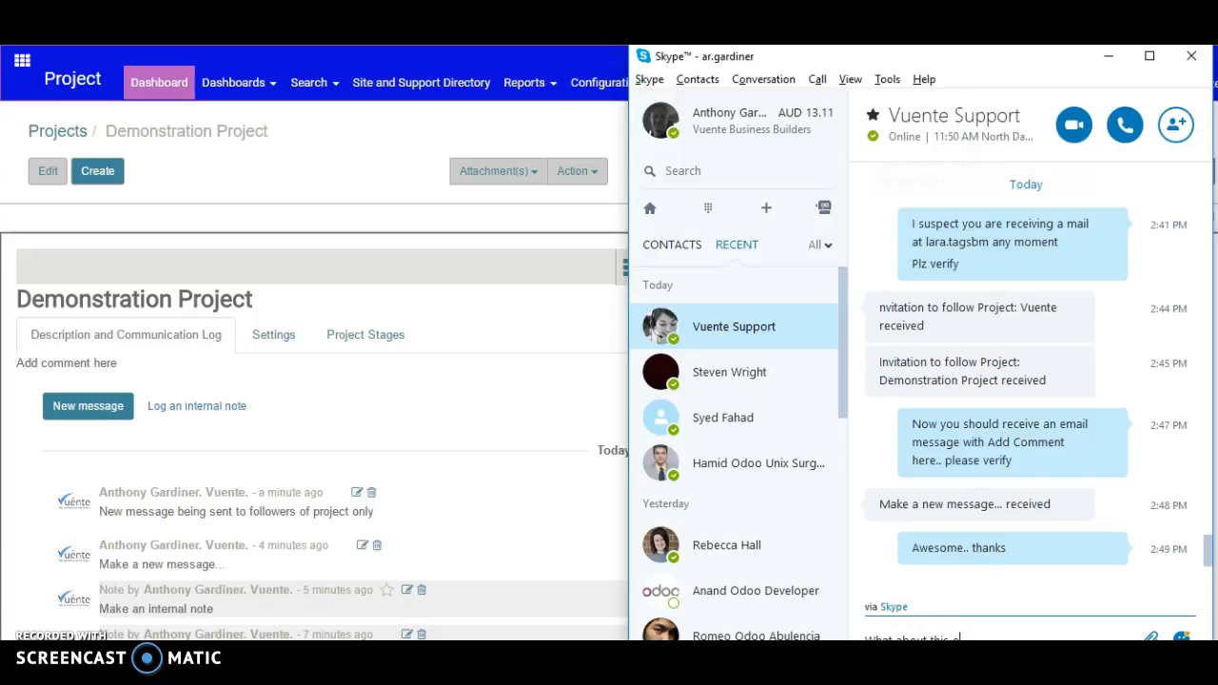
pyautogui.hotkey('ctrl', 'v')
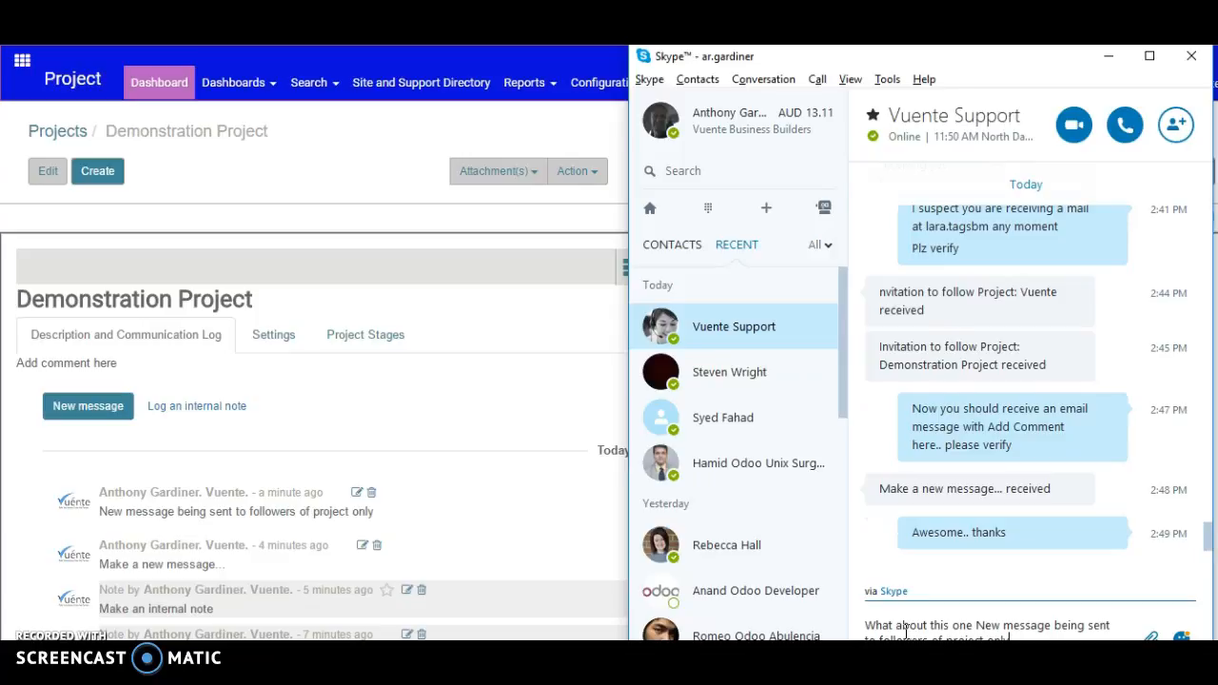
pyautogui.press('Return')
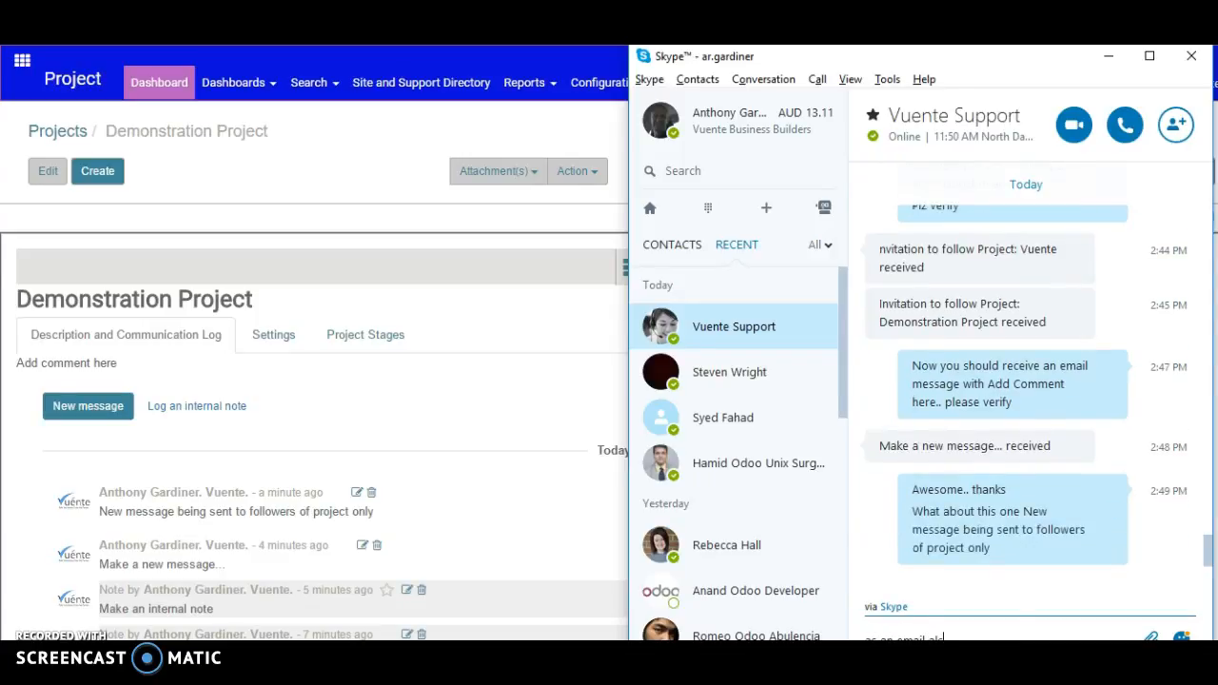
pyautogui.press('Return')
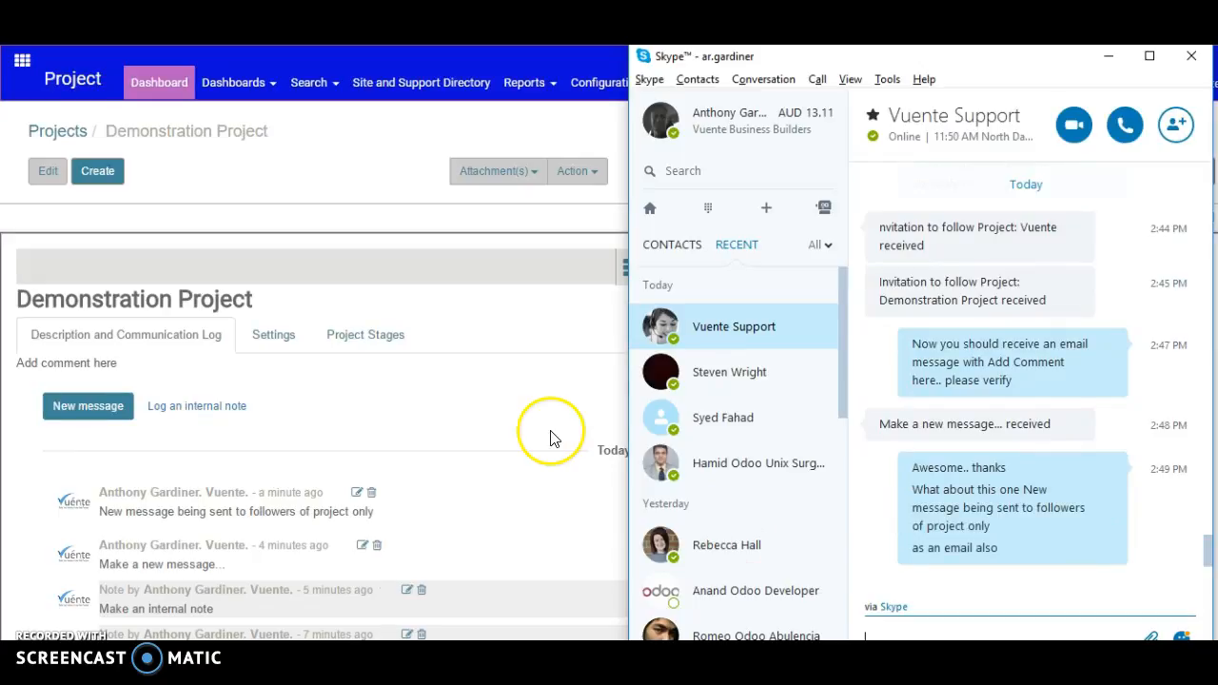
pyautogui.click(455, 331)
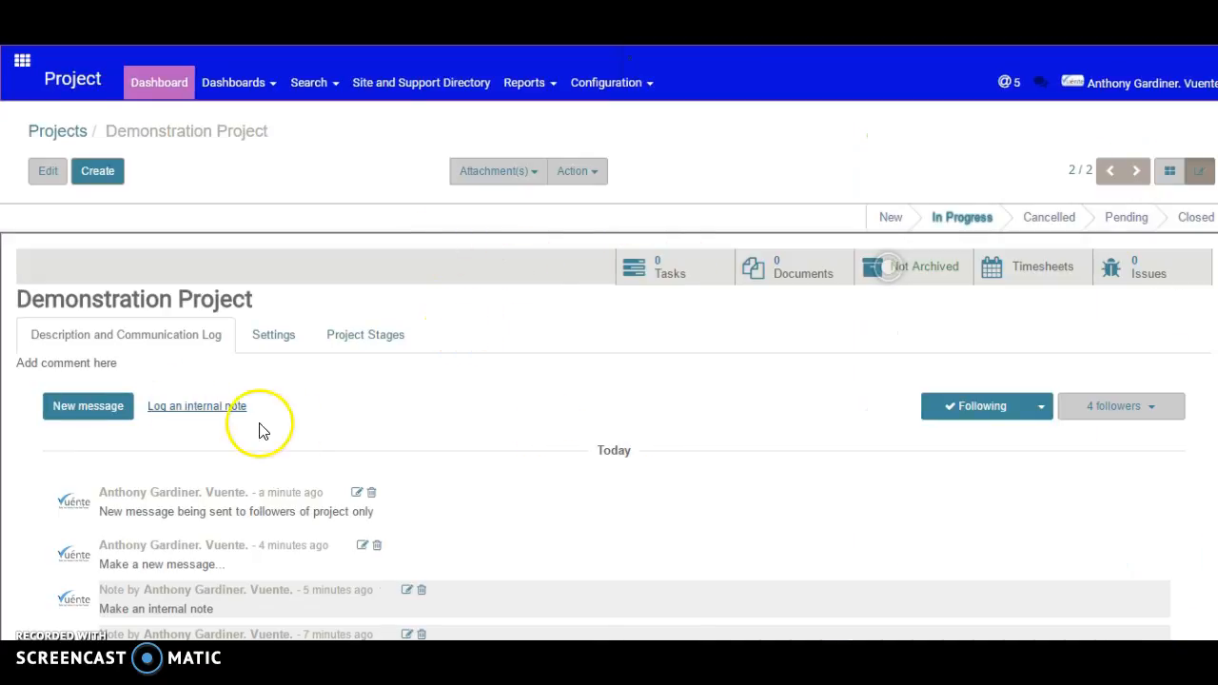
# Start another project message in the full composer and apply the Unfinished Tasks Email template.
pyautogui.click(76, 418)
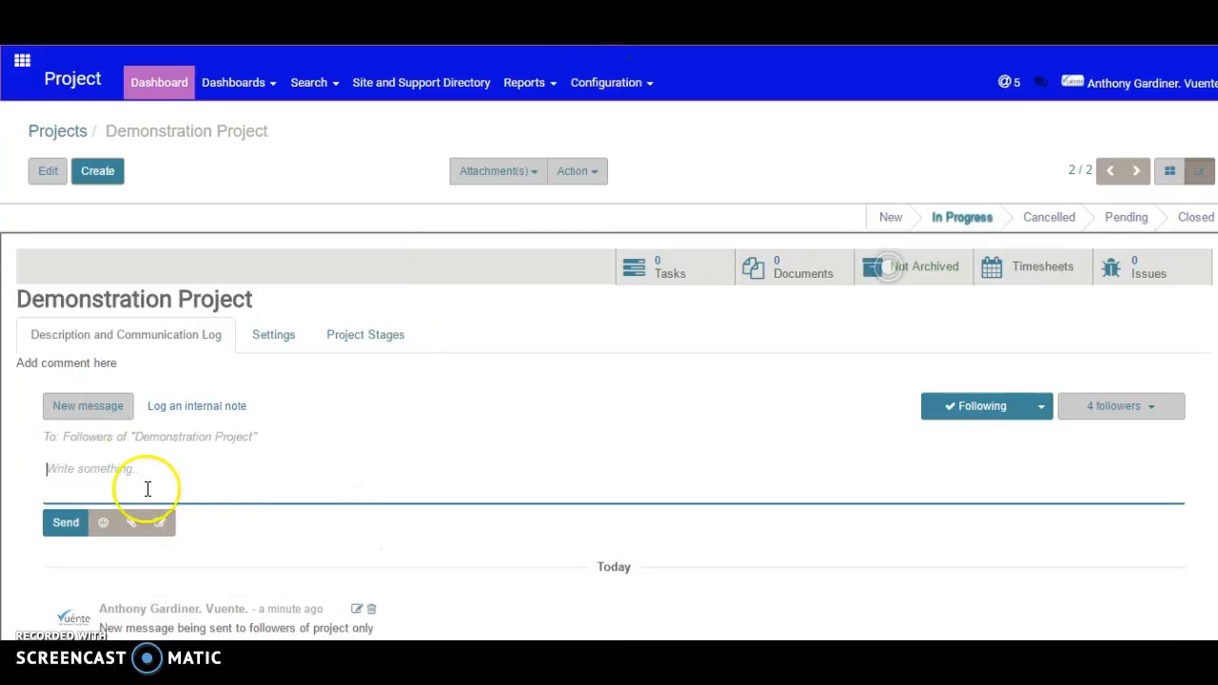
pyautogui.click(161, 523)
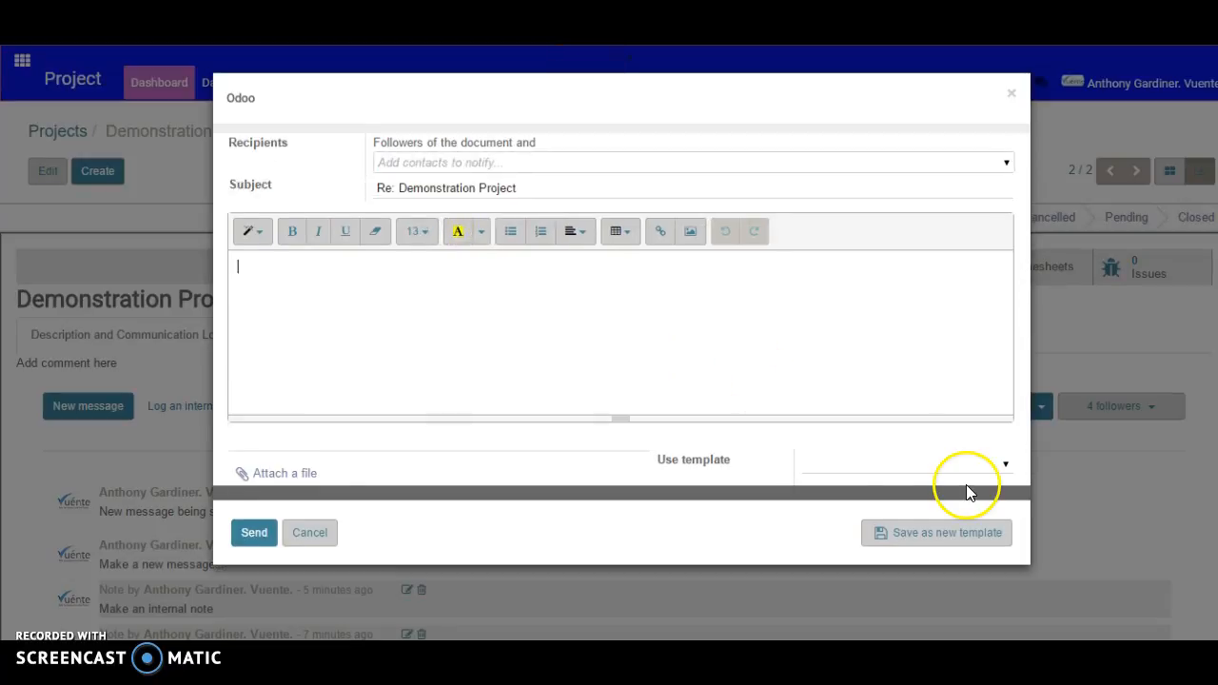
pyautogui.click(1007, 467)
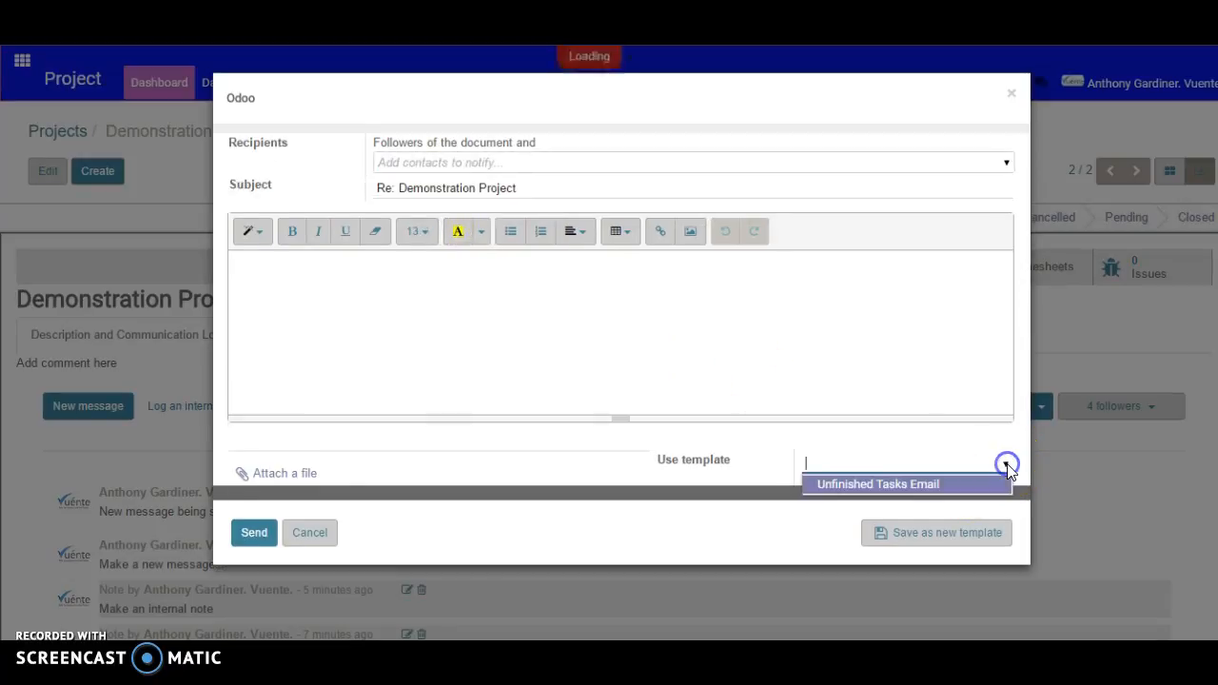
pyautogui.click(888, 487)
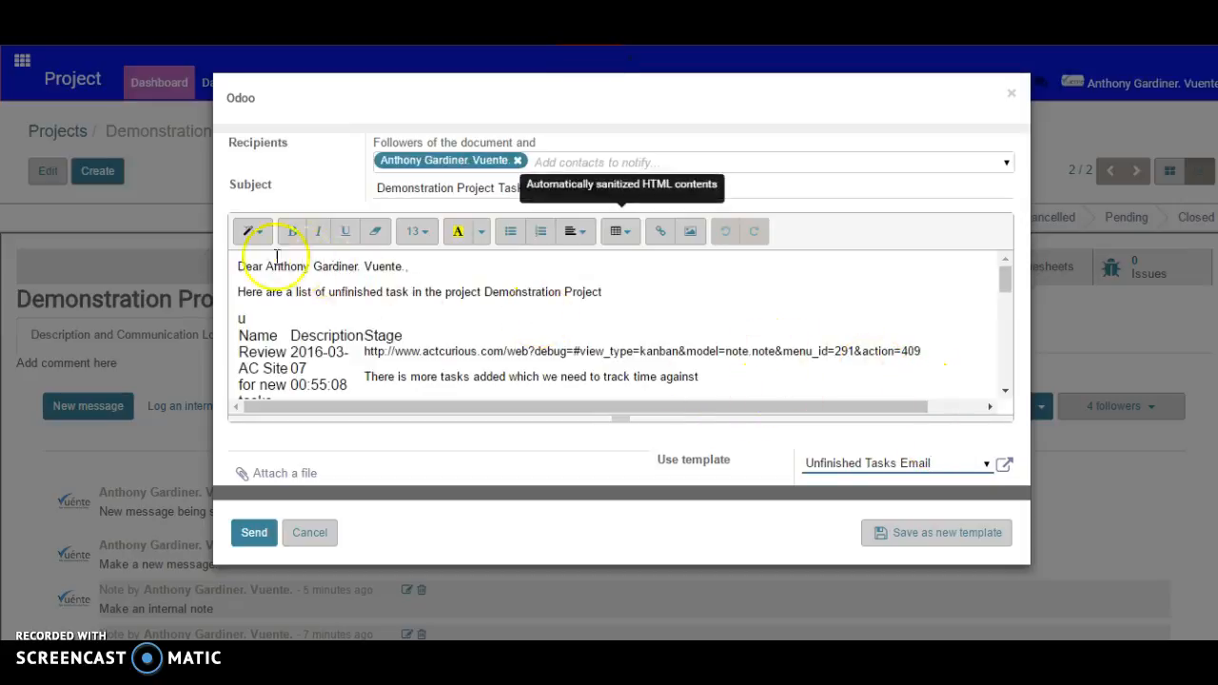
# Delete all of the template's text from the message body.
pyautogui.moveTo(231, 264); pyautogui.dragTo(990, 323)
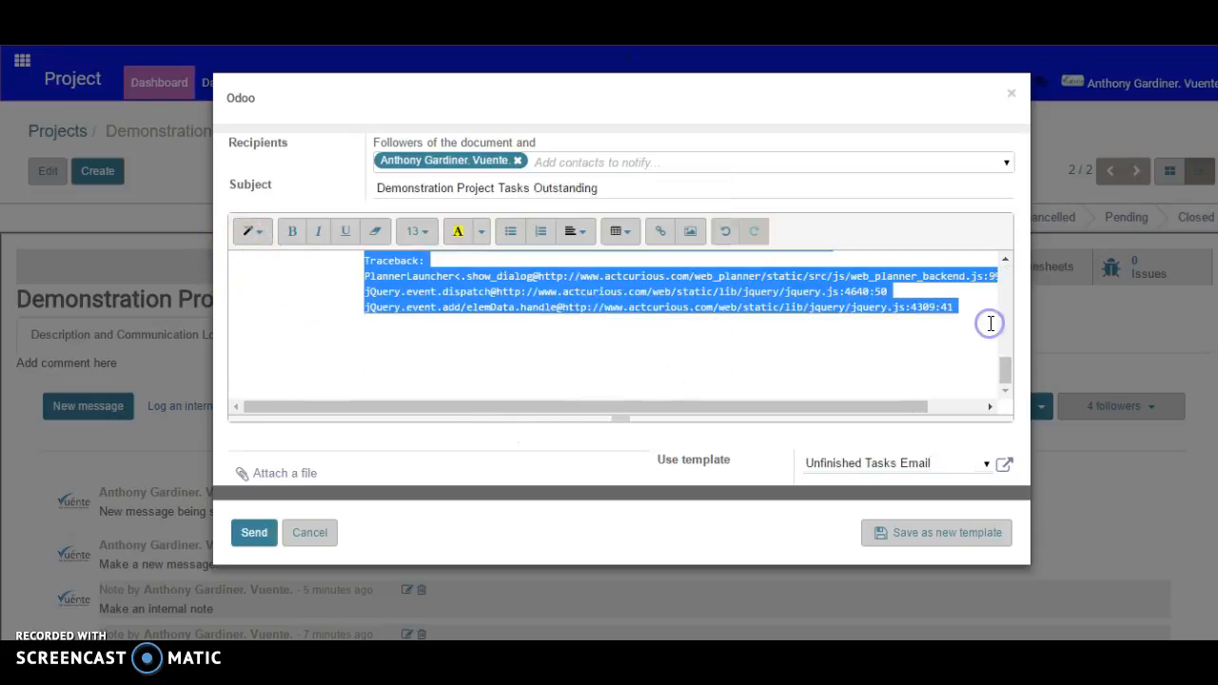
pyautogui.press('BackSpace')
pyautogui.moveTo(291, 324); pyautogui.dragTo(158, 181)
pyautogui.press('BackSpace')
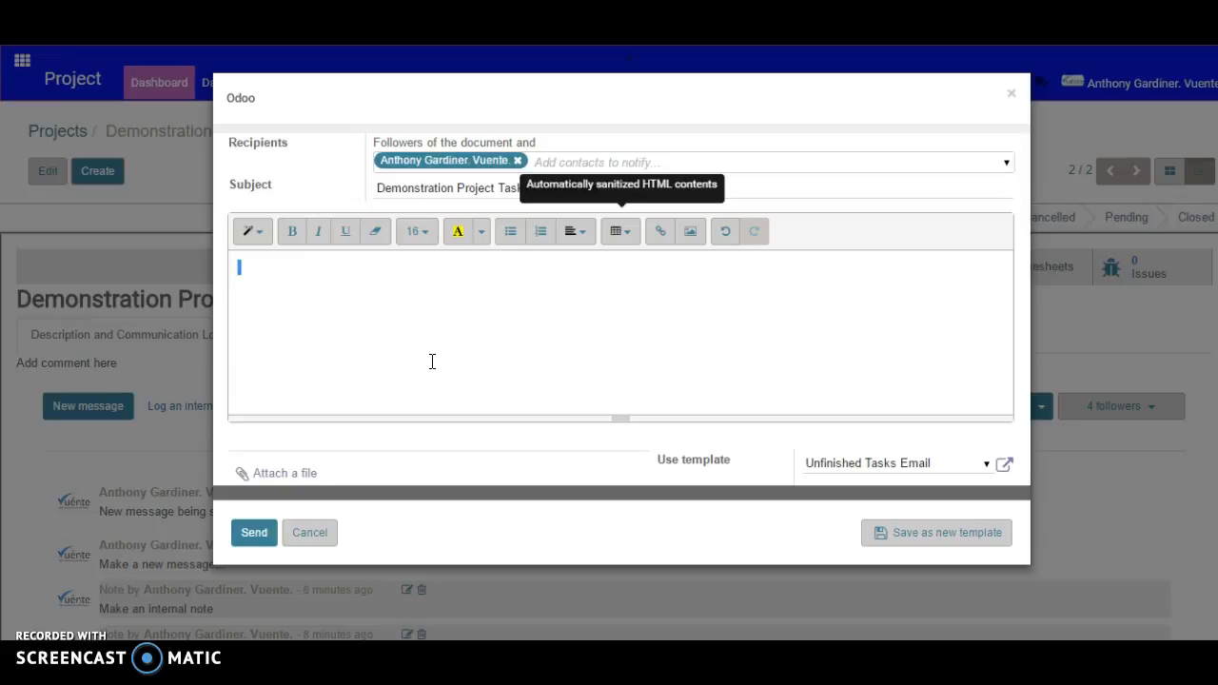
# Write "Hi there,", "I'm just creating this new template email..." and "Hope the vide lesson is working for you", and save it as a new template.
pyautogui.write('Hi there, ')
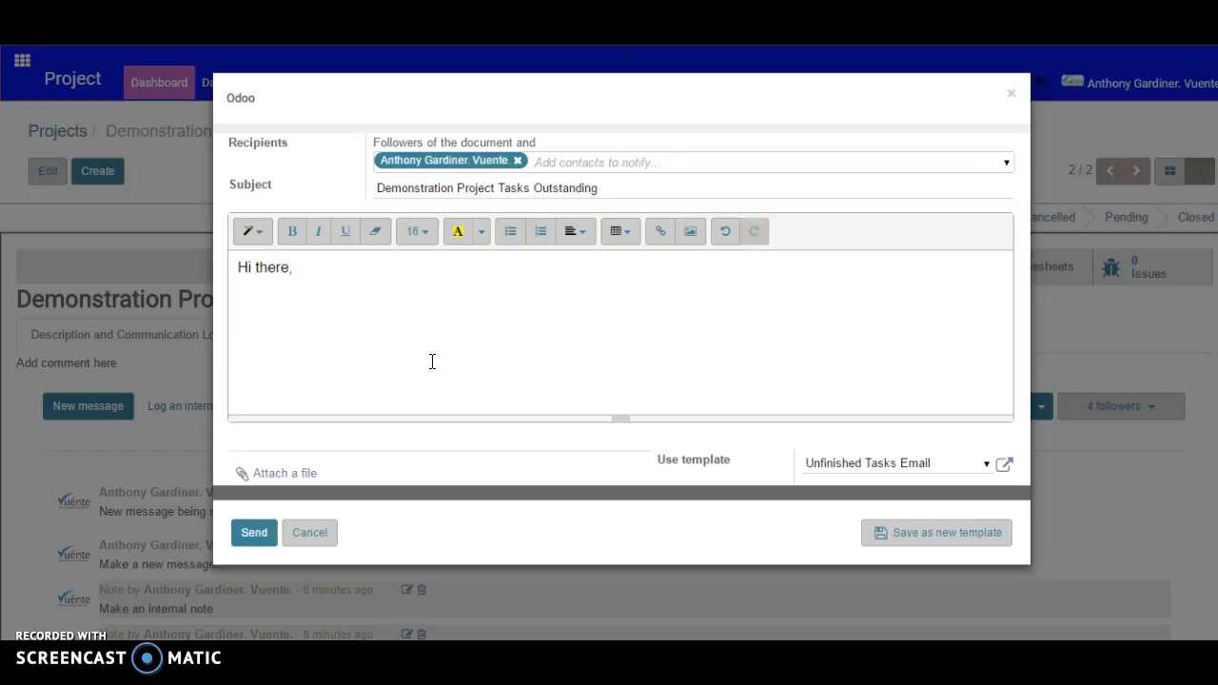
pyautogui.write("I'm j")
pyautogui.write('us')
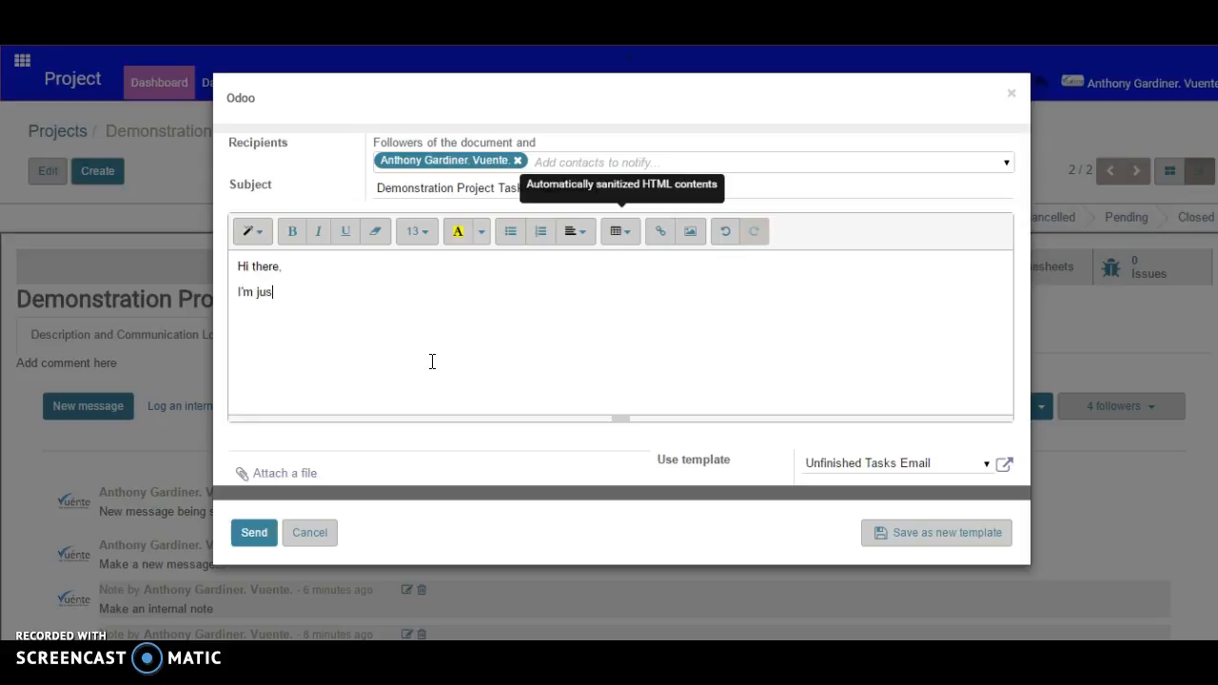
pyautogui.write('t creating this new templa')
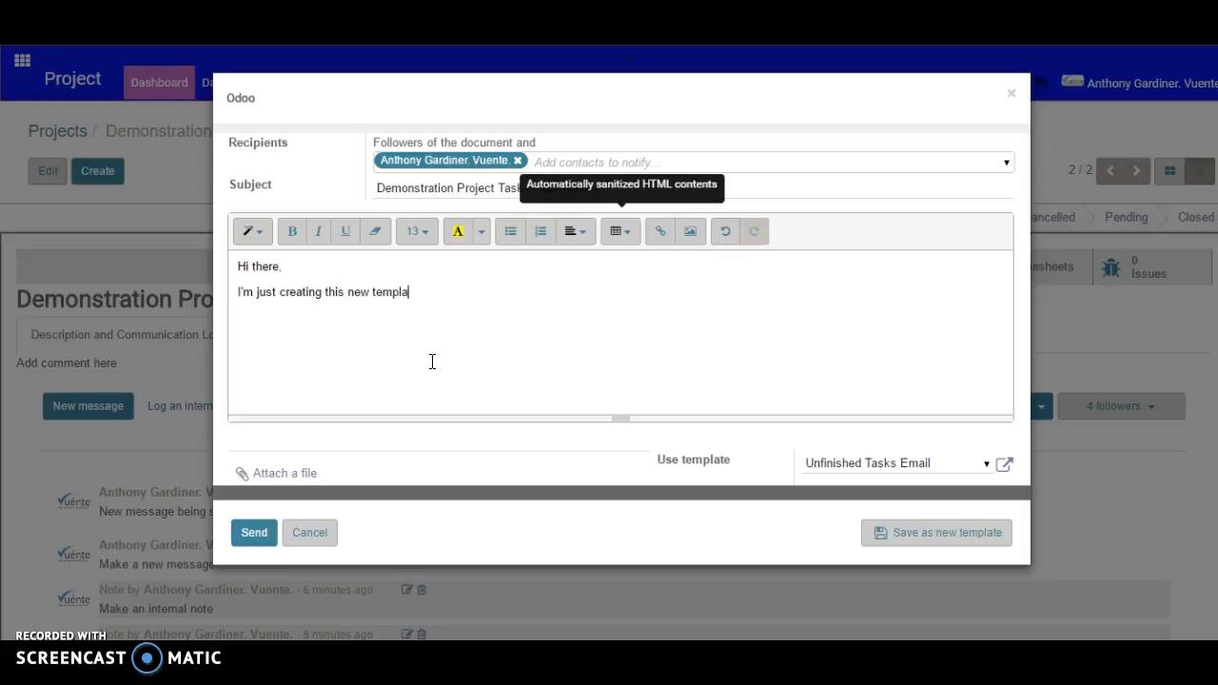
pyautogui.write('te email...')
pyautogui.press('Return')
pyautogui.write('Hop')
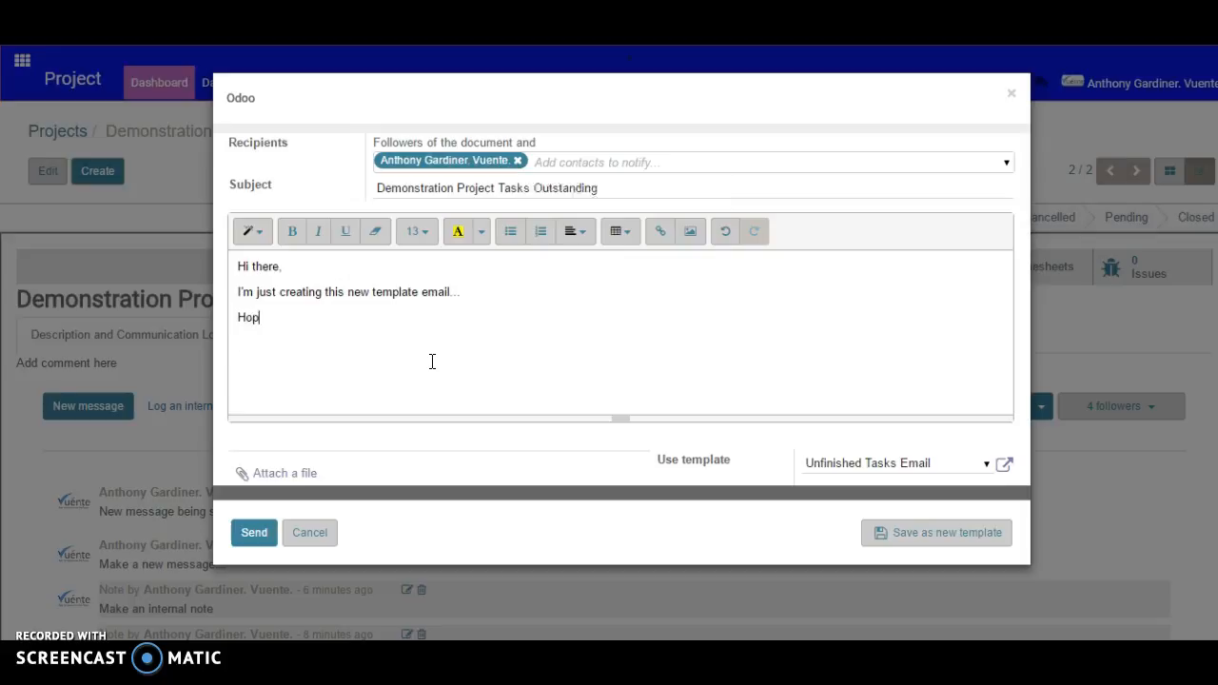
pyautogui.write('e the vide lesson is w')
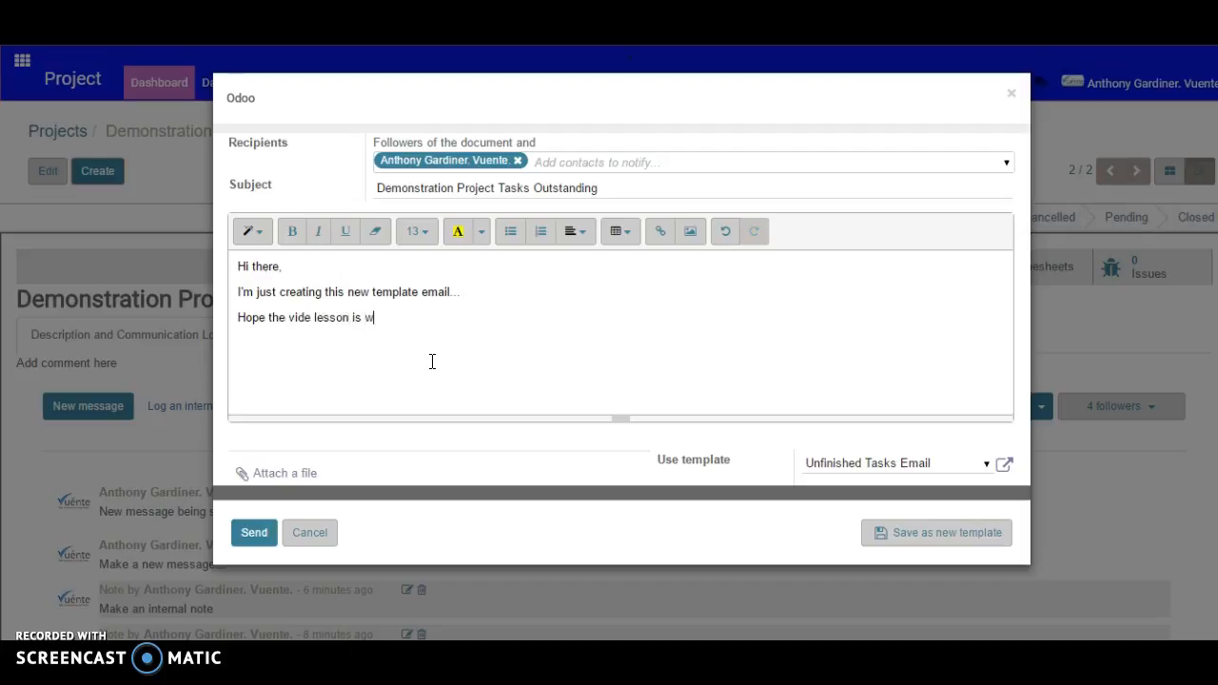
pyautogui.write('orking for you')
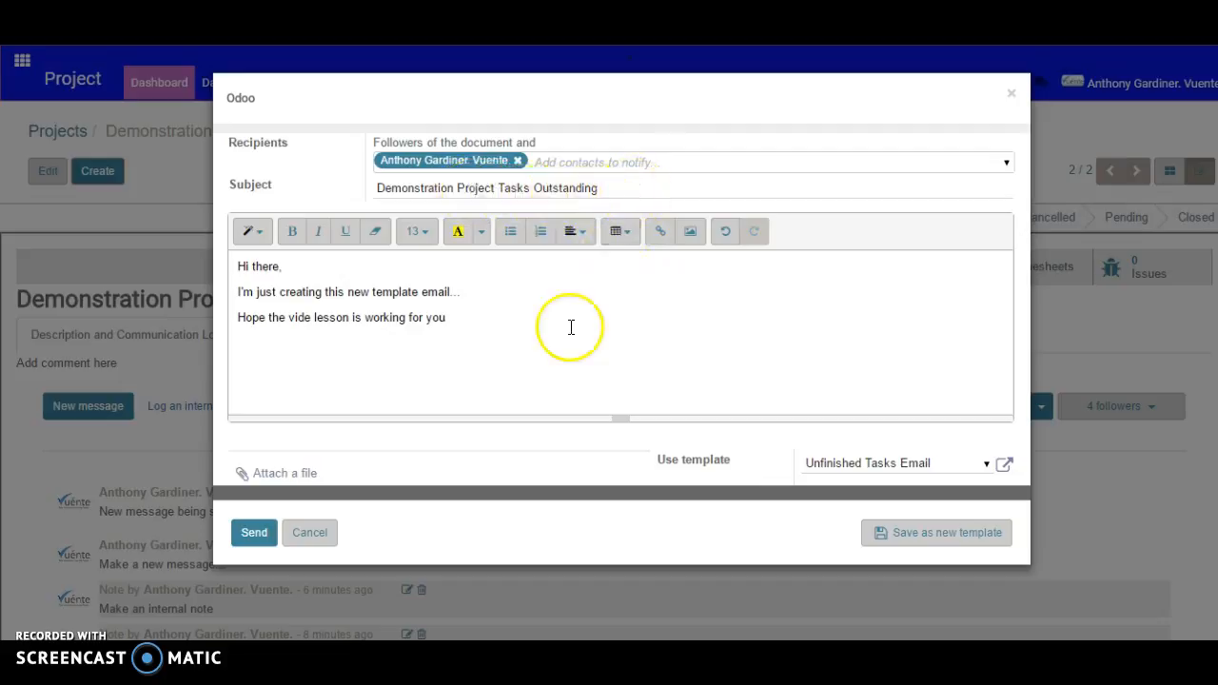
pyautogui.click(951, 536)
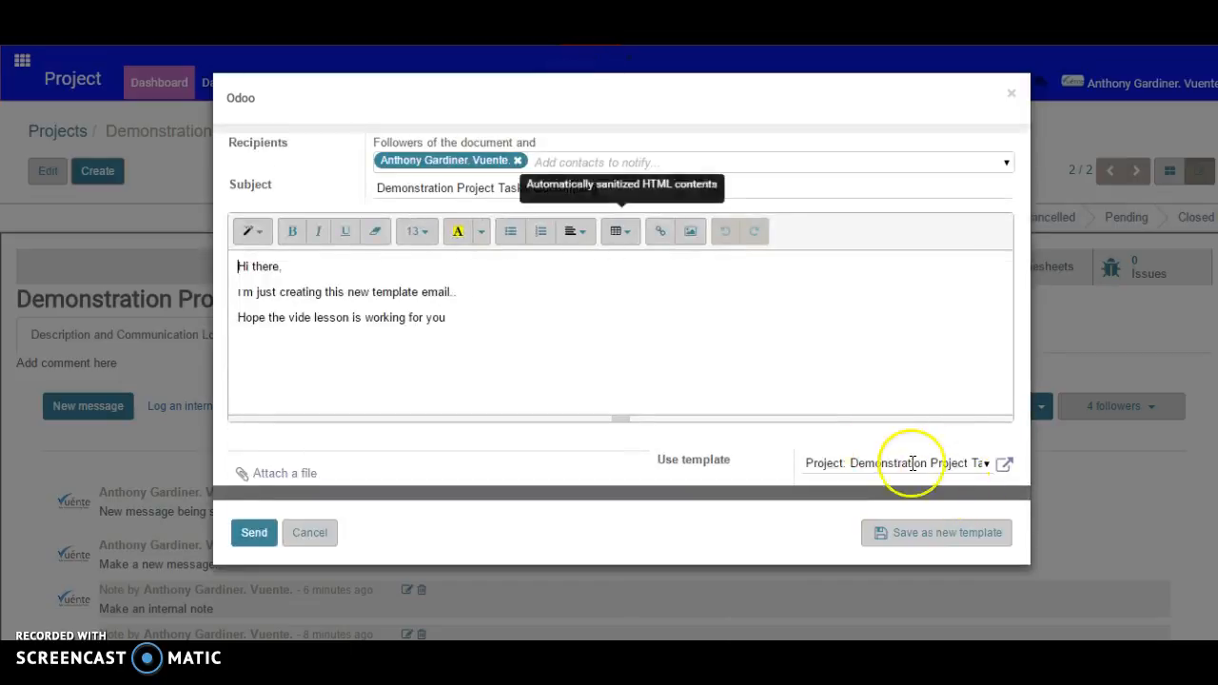
# Clear the selected "Project: Demonstration Project Tasks Outstanding" template from the message so that no template is applied.
pyautogui.click(987, 466)
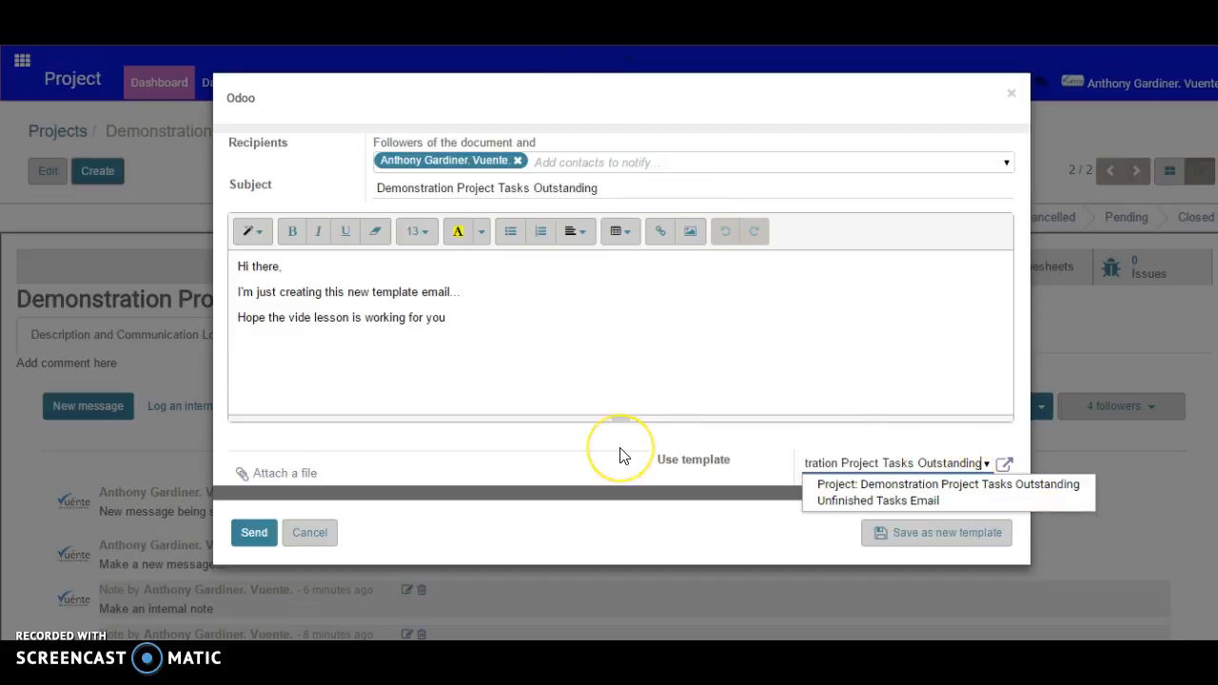
pyautogui.press('BackSpace')
pyautogui.press('BackSpace')
pyautogui.press('BackSpace')
pyautogui.press('BackSpace')
pyautogui.press('BackSpace')
pyautogui.press('BackSpace')
pyautogui.press('BackSpace')
pyautogui.press('BackSpace')
pyautogui.press('BackSpace')
pyautogui.press('BackSpace')
pyautogui.press('BackSpace')
pyautogui.press('BackSpace')
pyautogui.press('BackSpace')
pyautogui.press('BackSpace')
pyautogui.press('BackSpace')
pyautogui.press('BackSpace')
pyautogui.press('BackSpace')
pyautogui.press('BackSpace')
pyautogui.press('BackSpace')
pyautogui.press('BackSpace')
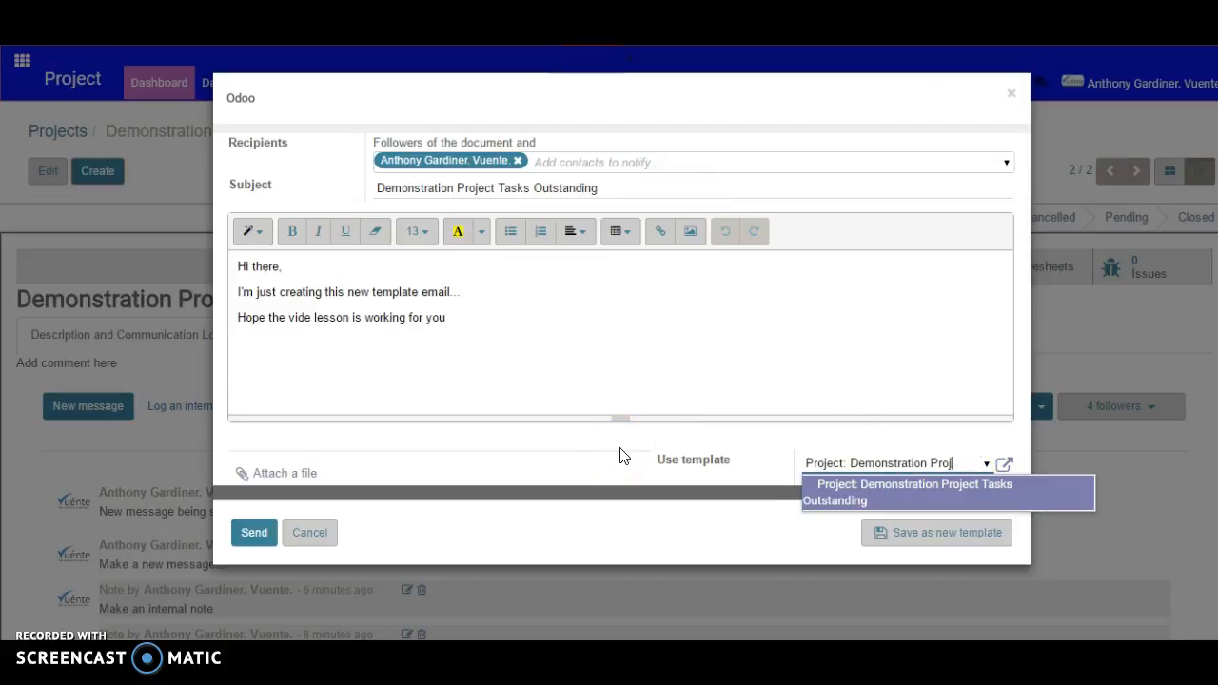
pyautogui.click(530, 448)
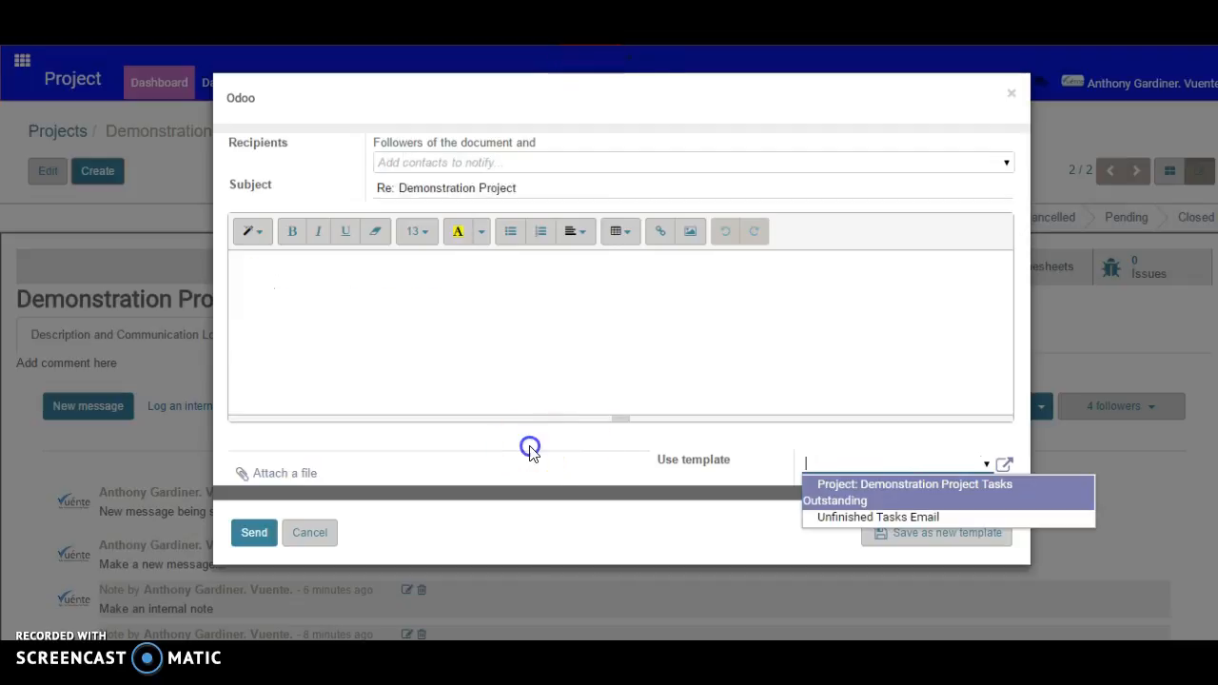
# Search the message templates for "demo" and apply the "Project: Demonstration Project Tasks Outstanding" template to the message.
pyautogui.click(644, 493)
pyautogui.click(865, 463)
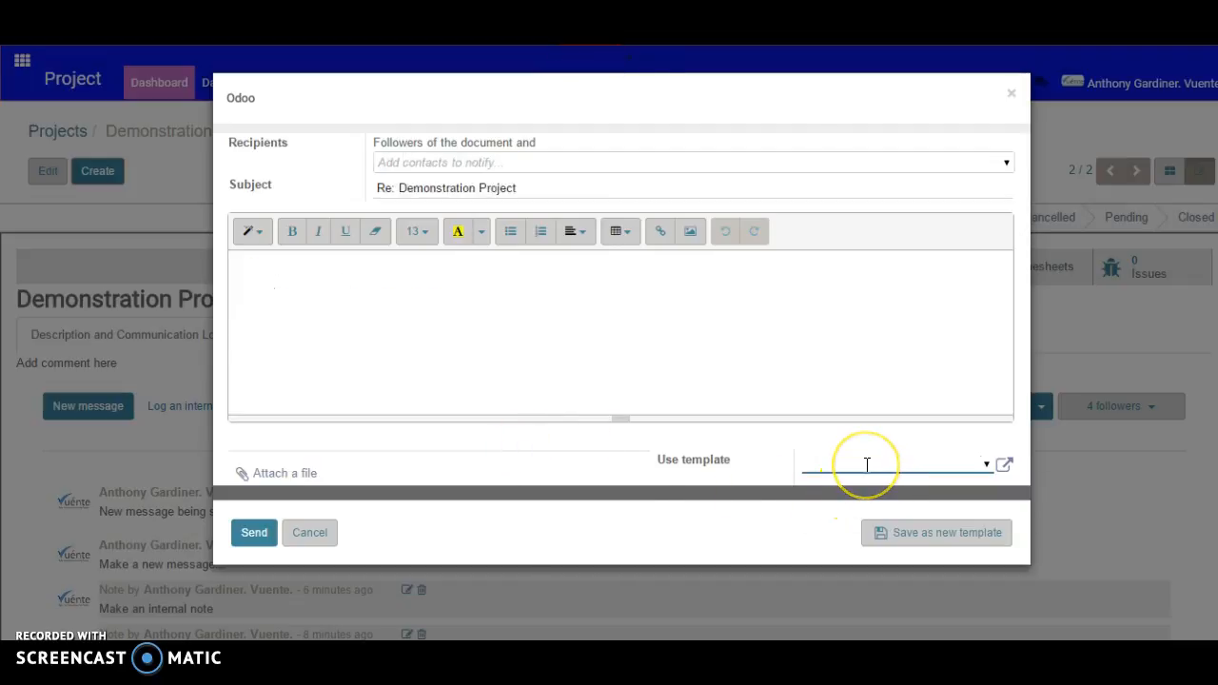
pyautogui.write('demo')
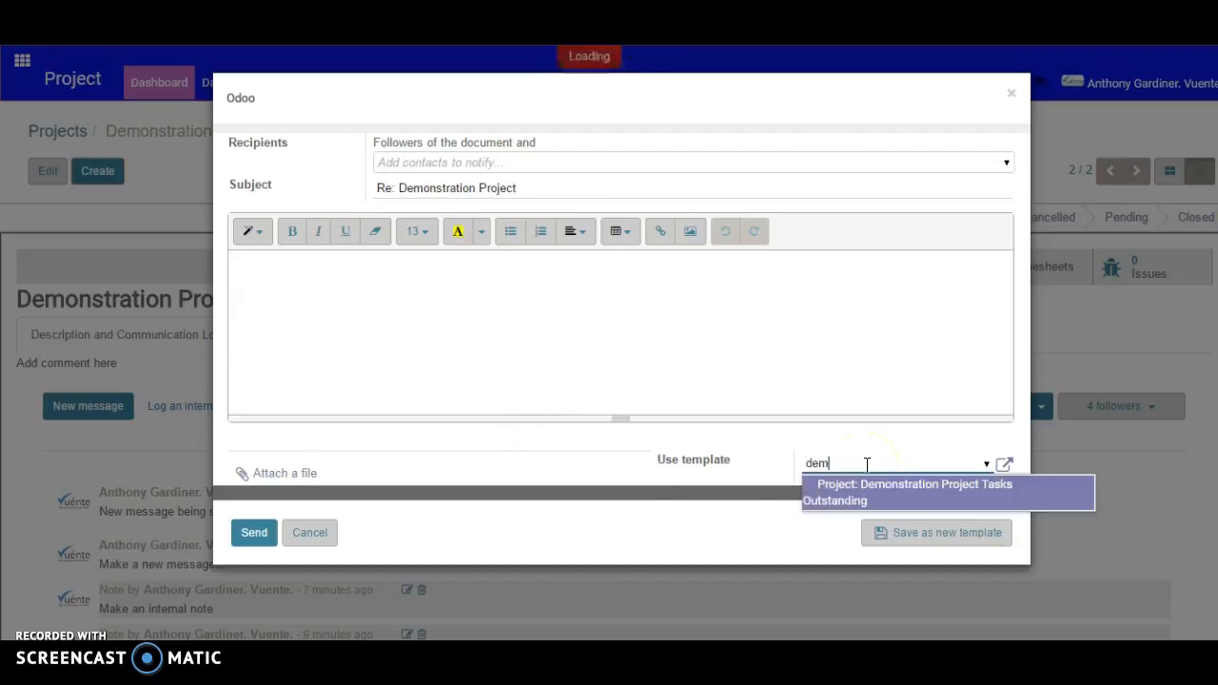
pyautogui.click(890, 501)
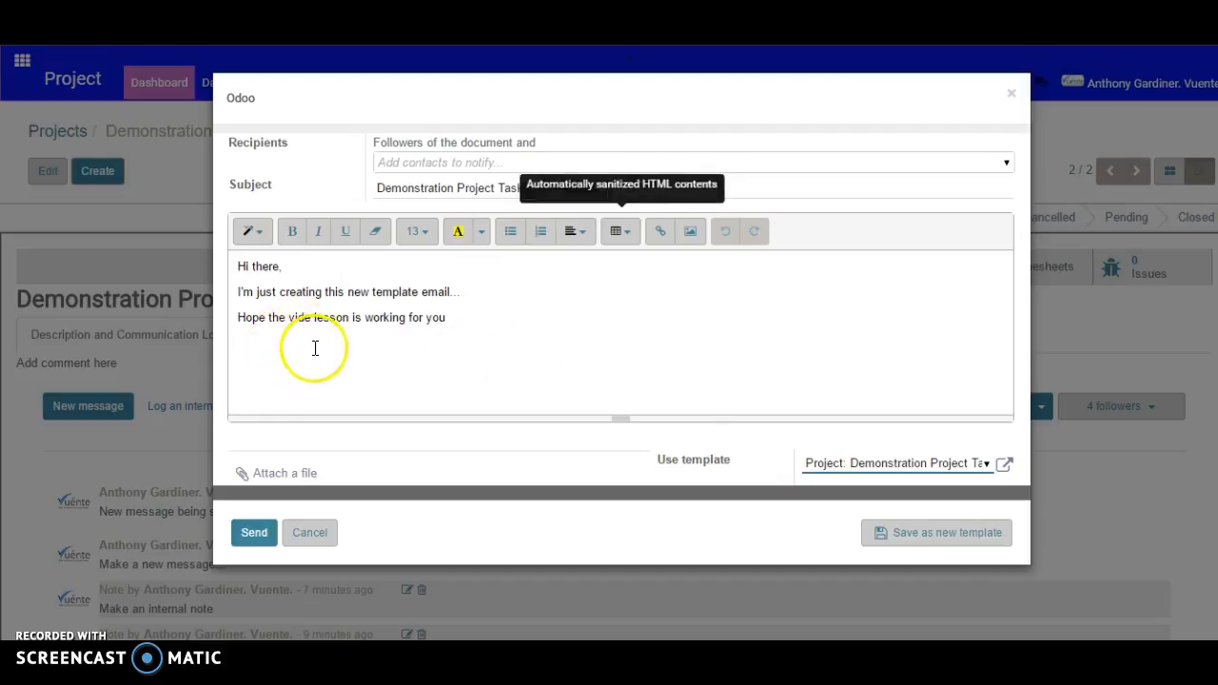
# Correct "vide" to "video" in the last line of the message body and send the message.
pyautogui.click(311, 318)
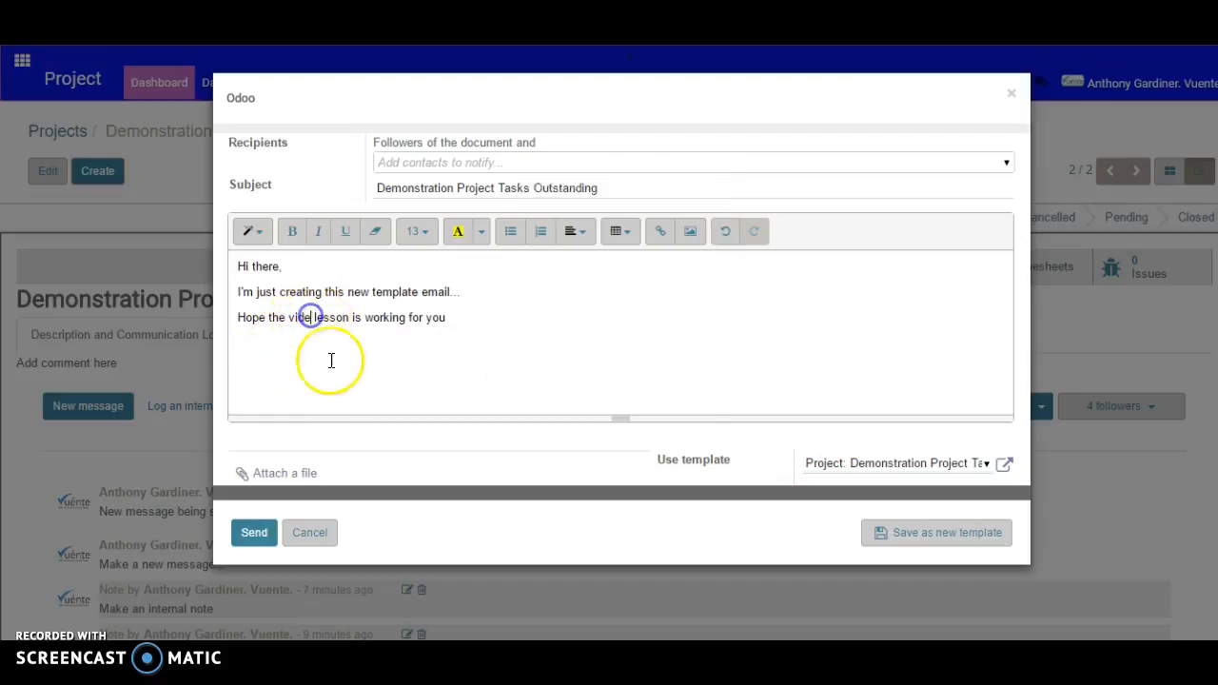
pyautogui.write('0')
pyautogui.press('BackSpace')
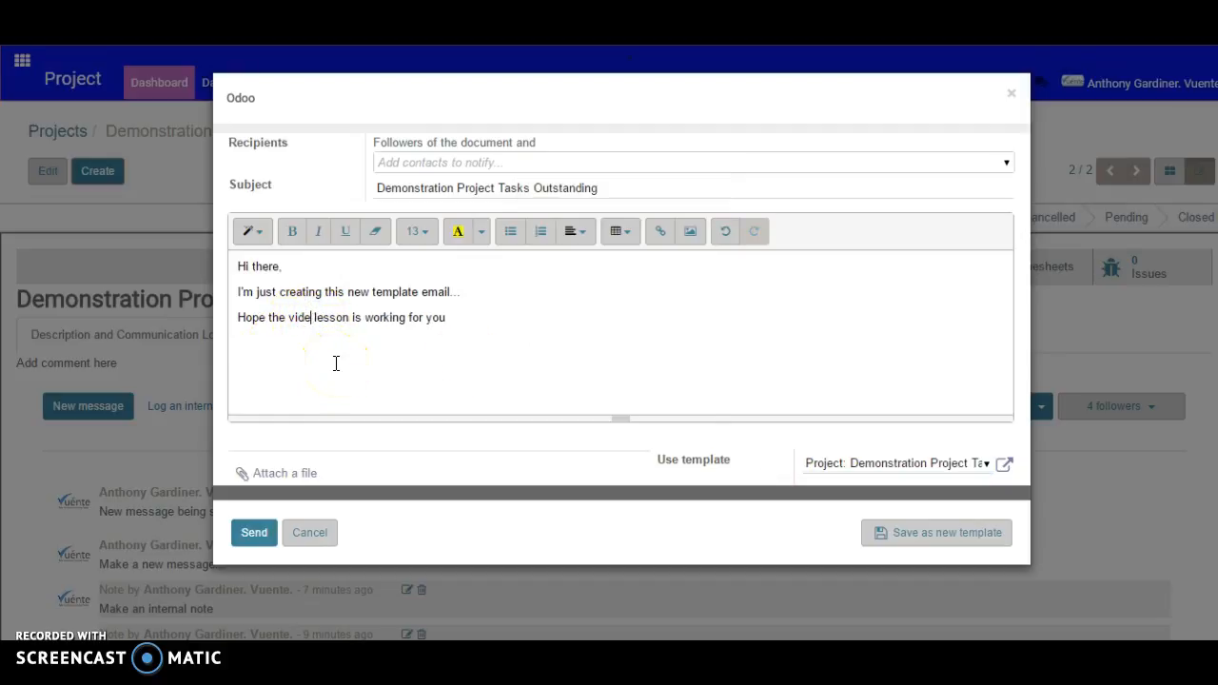
pyautogui.write('o')
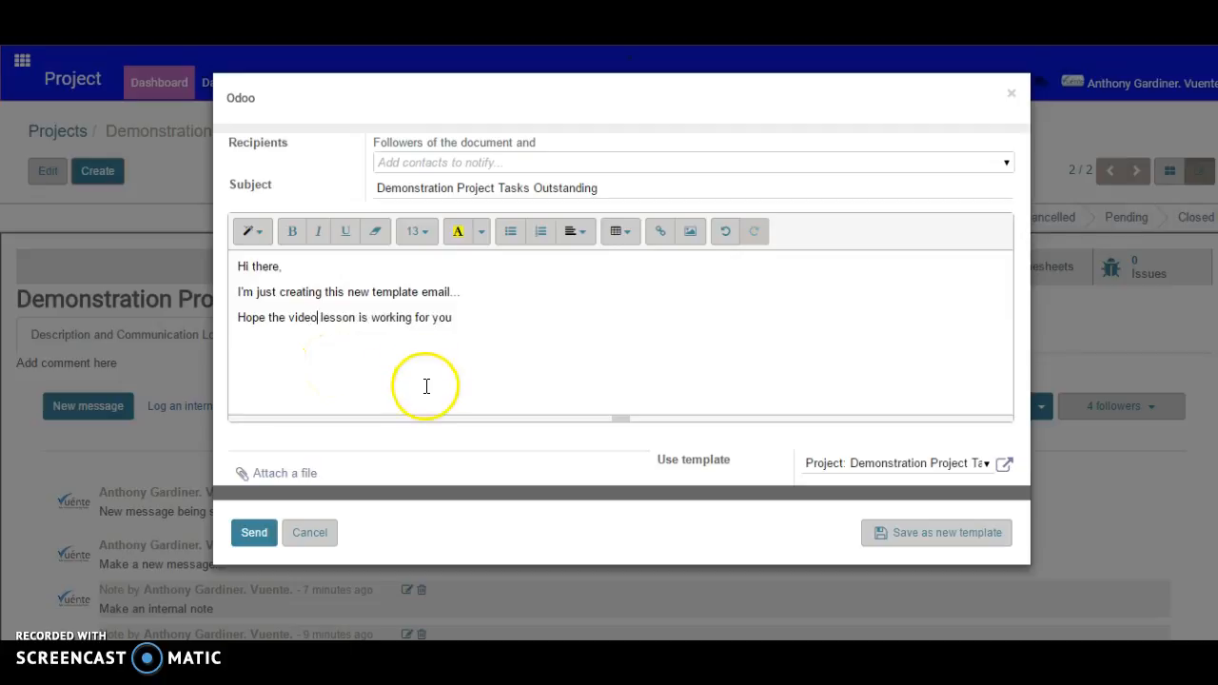
pyautogui.click(247, 534)
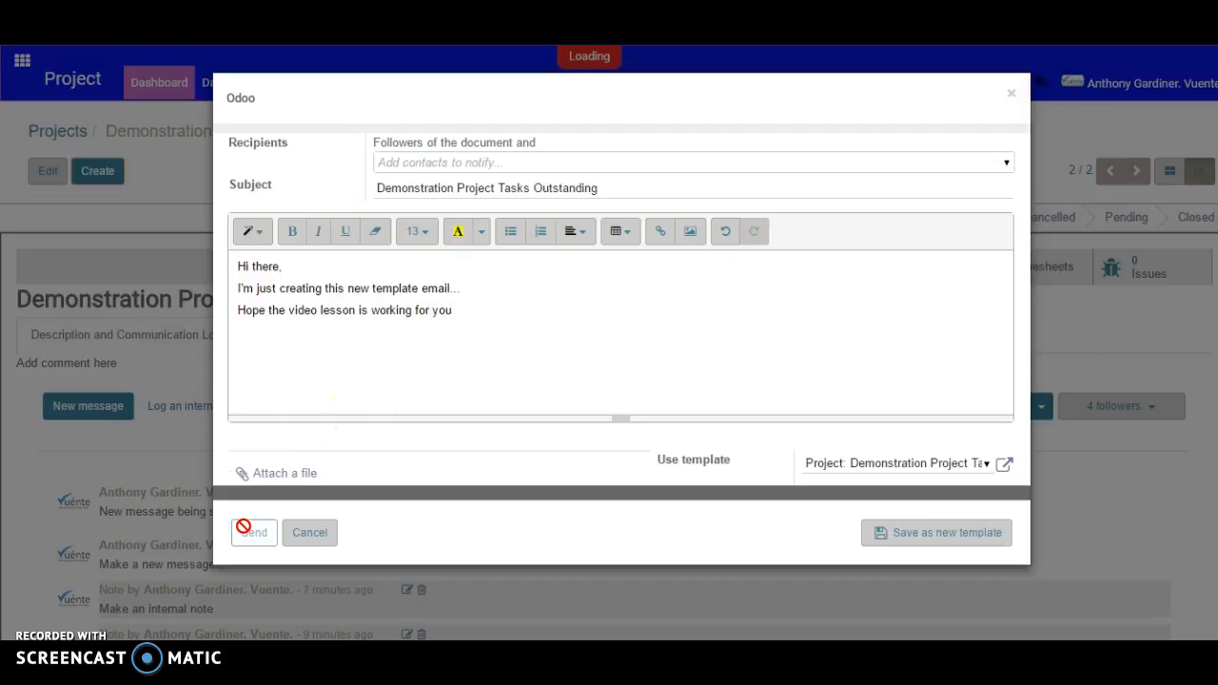
# Switch to Skype to check the Vuente Support conversation about received emails, and return to the Demonstration Project in Odoo.
pyautogui.hotkey('alt', 'Tab')
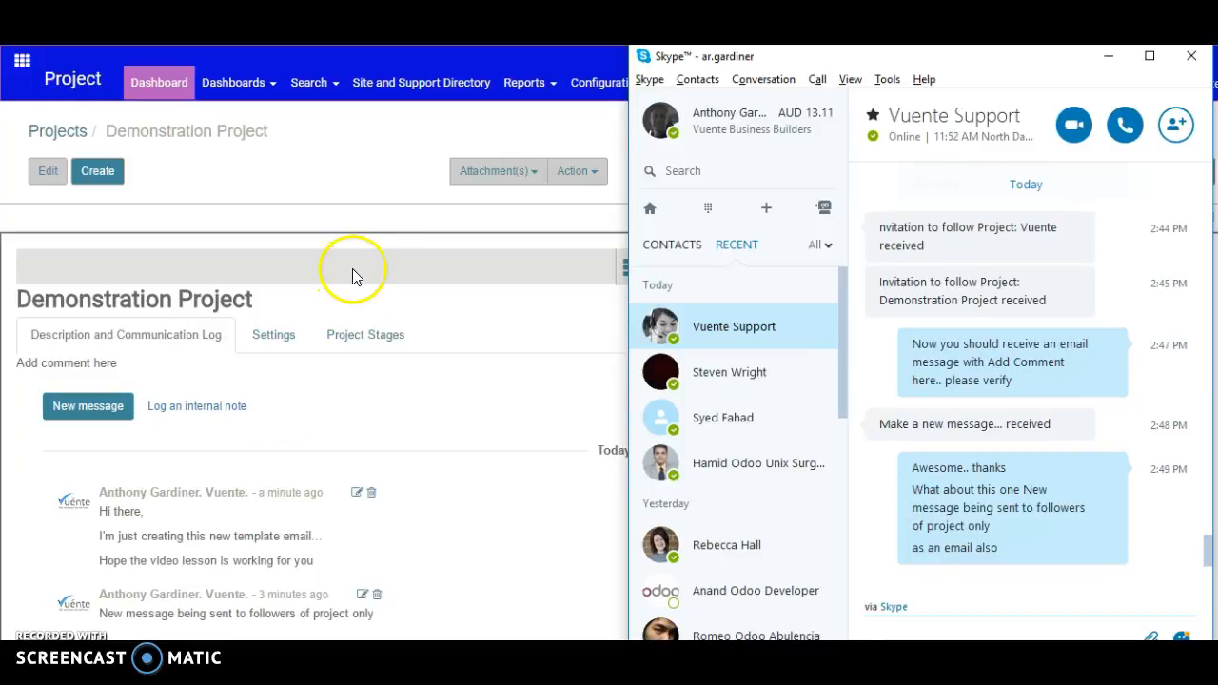
pyautogui.click(361, 175)
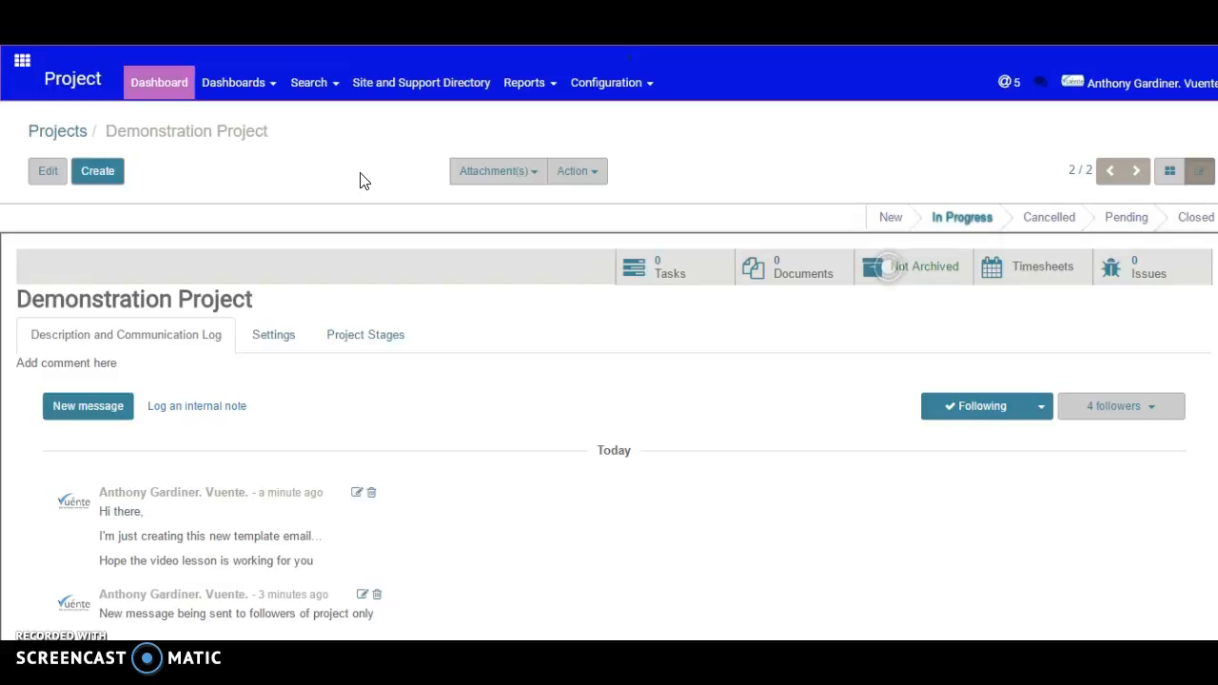
pyautogui.click(177, 98)
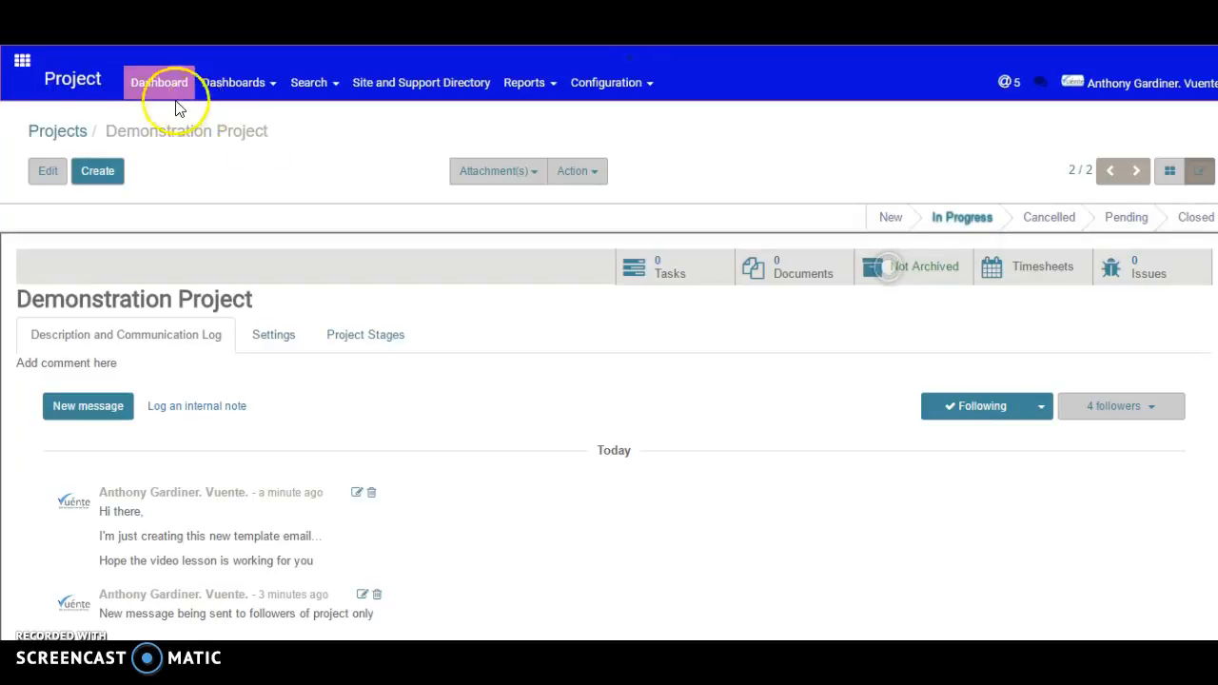